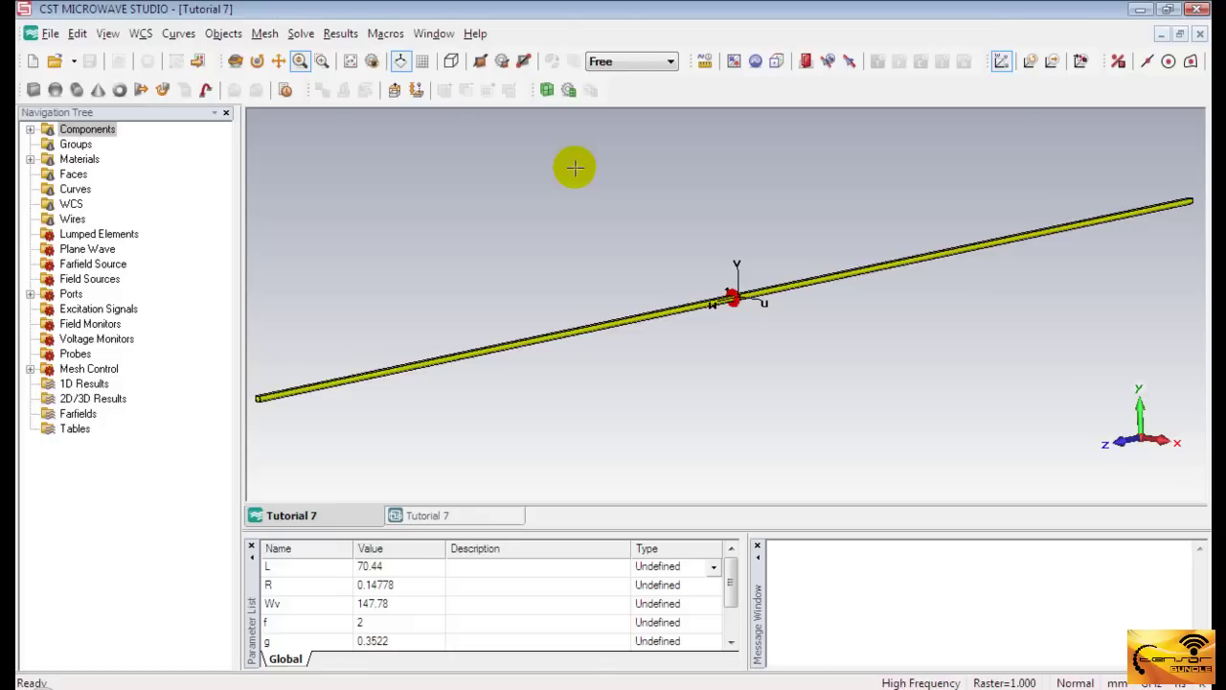
- Set the simulation frequency range's maximum to 3, with the minimum left at 0
left_click(303, 34)
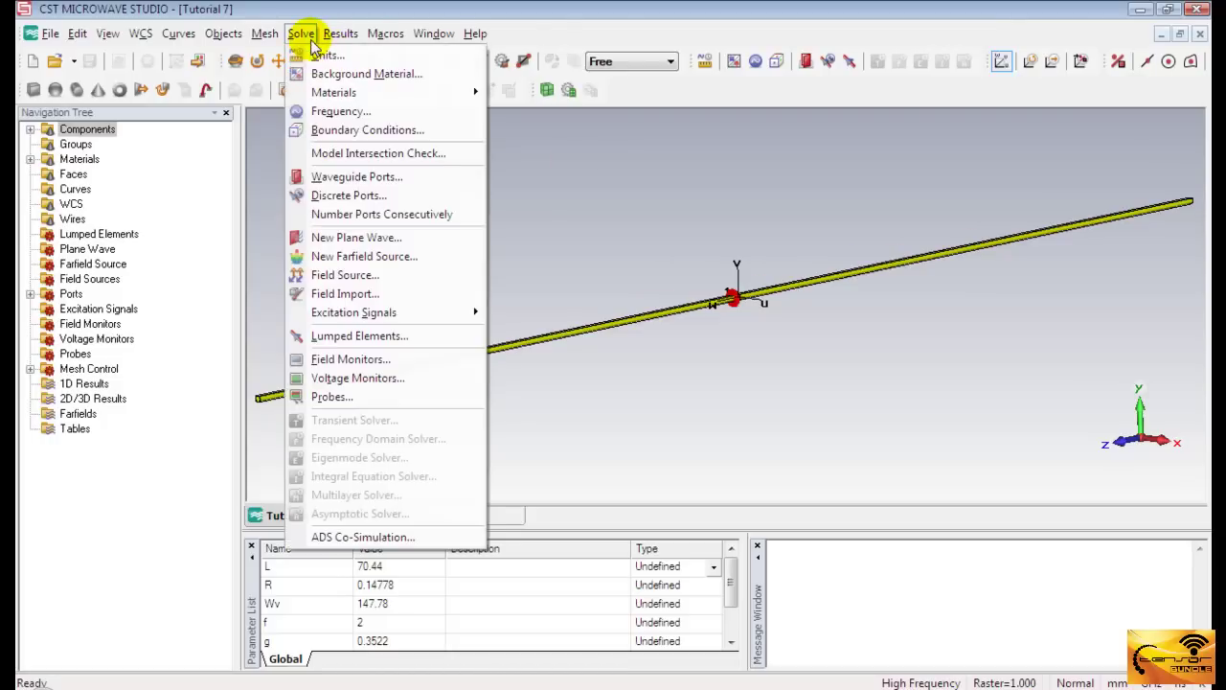
left_click(325, 111)
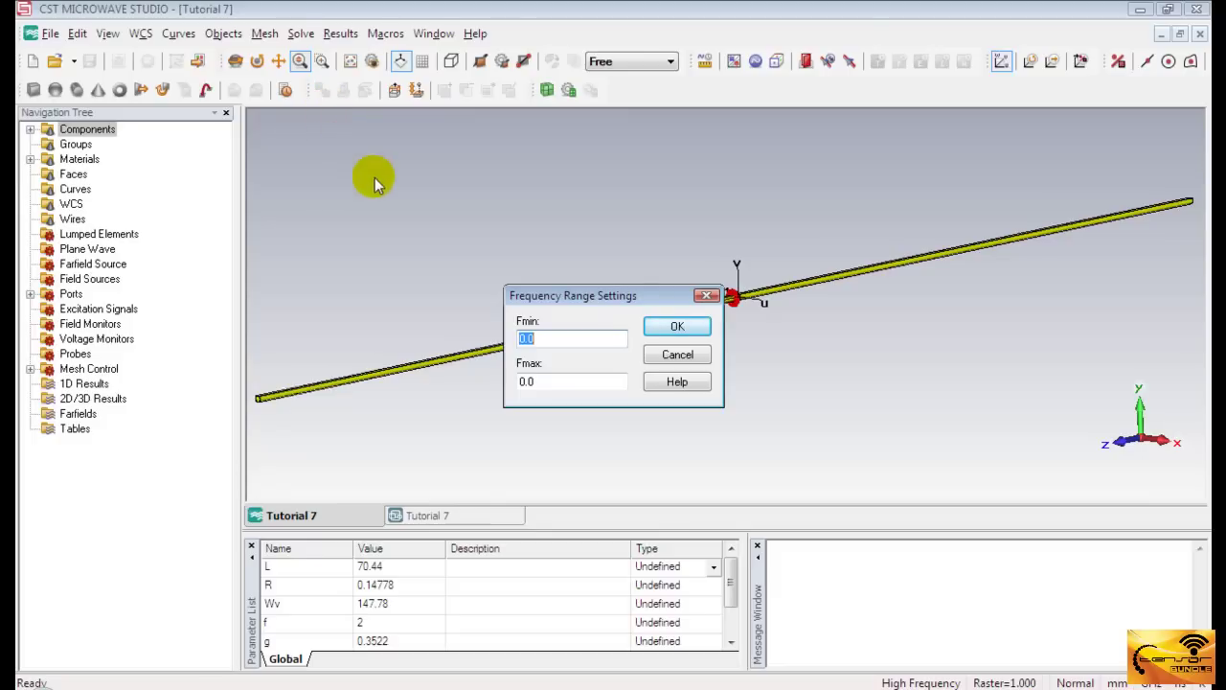
key("Tab")
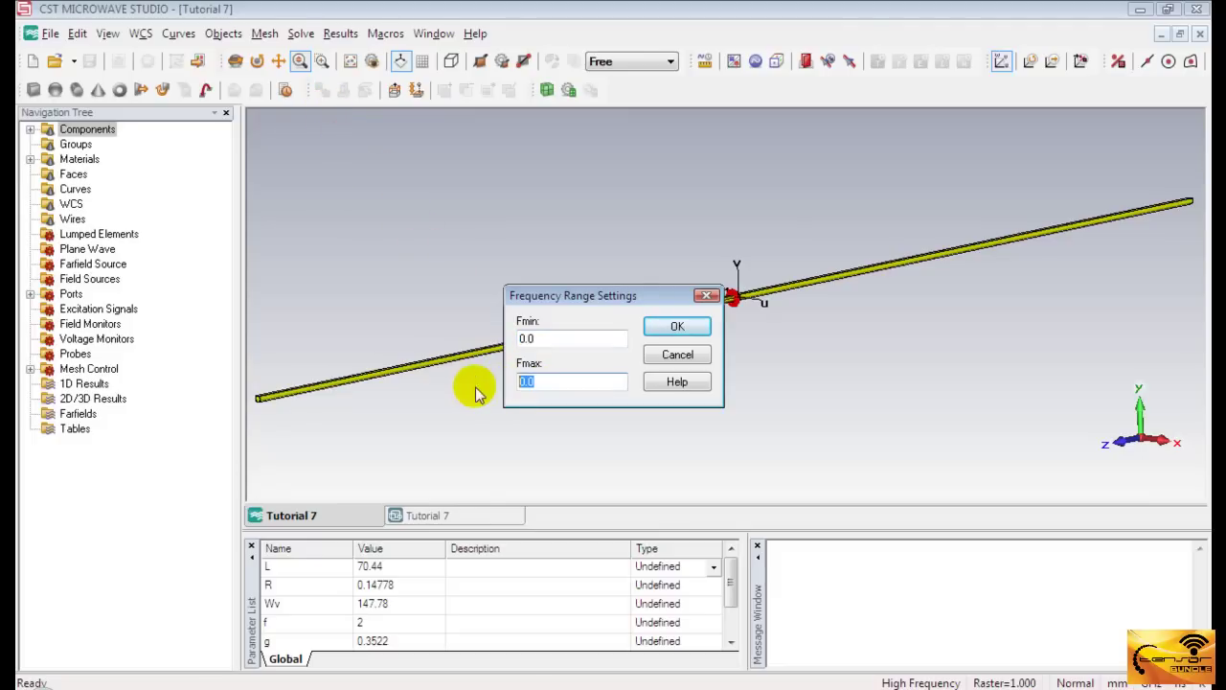
type("3")
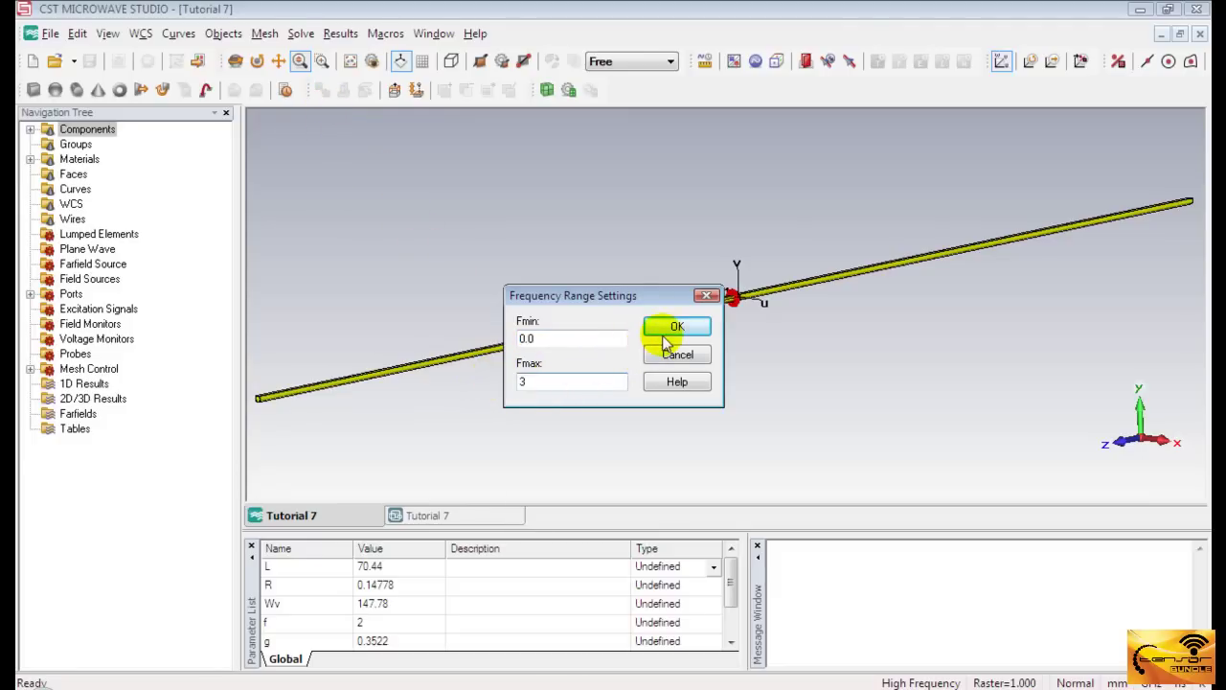
left_click(670, 328)
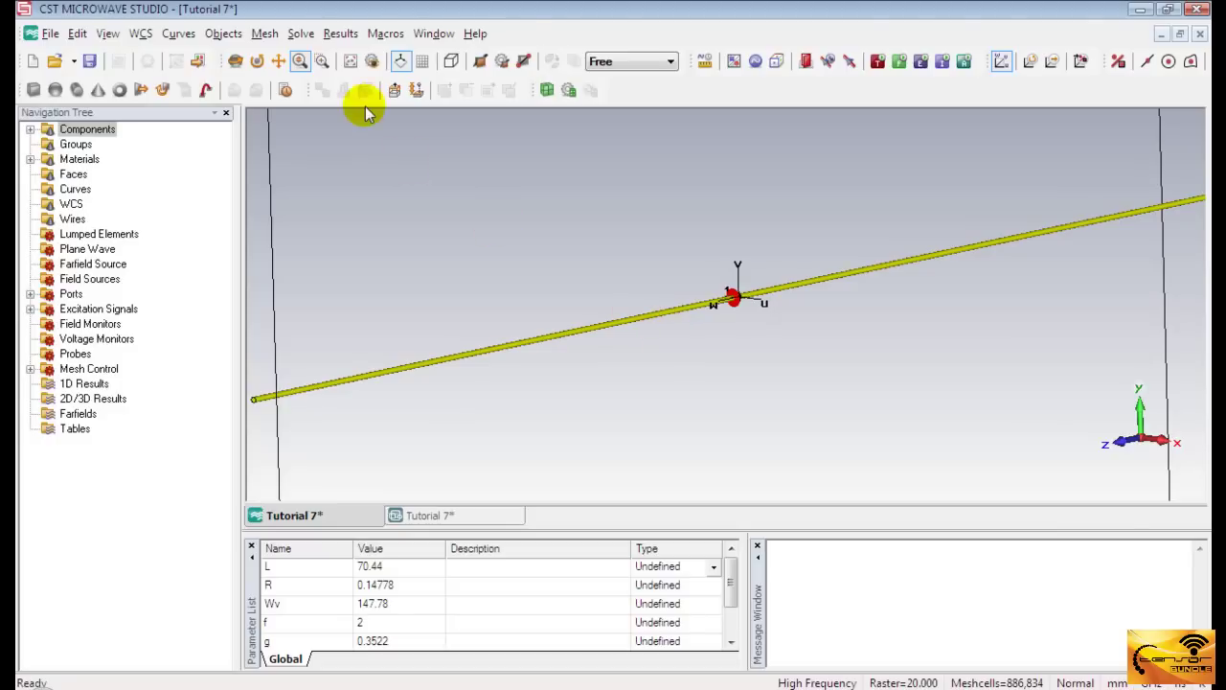
- Add a Farfield/RCS field monitor at a frequency of 2
left_click(342, 37)
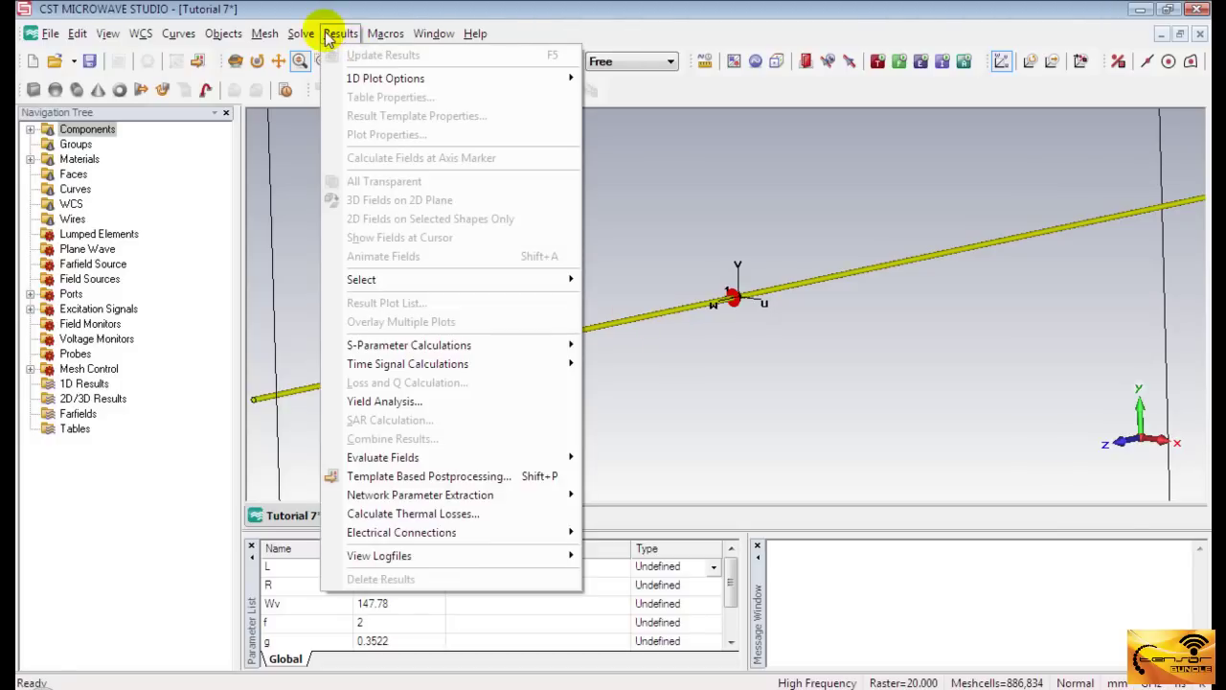
mouse_move(308, 36)
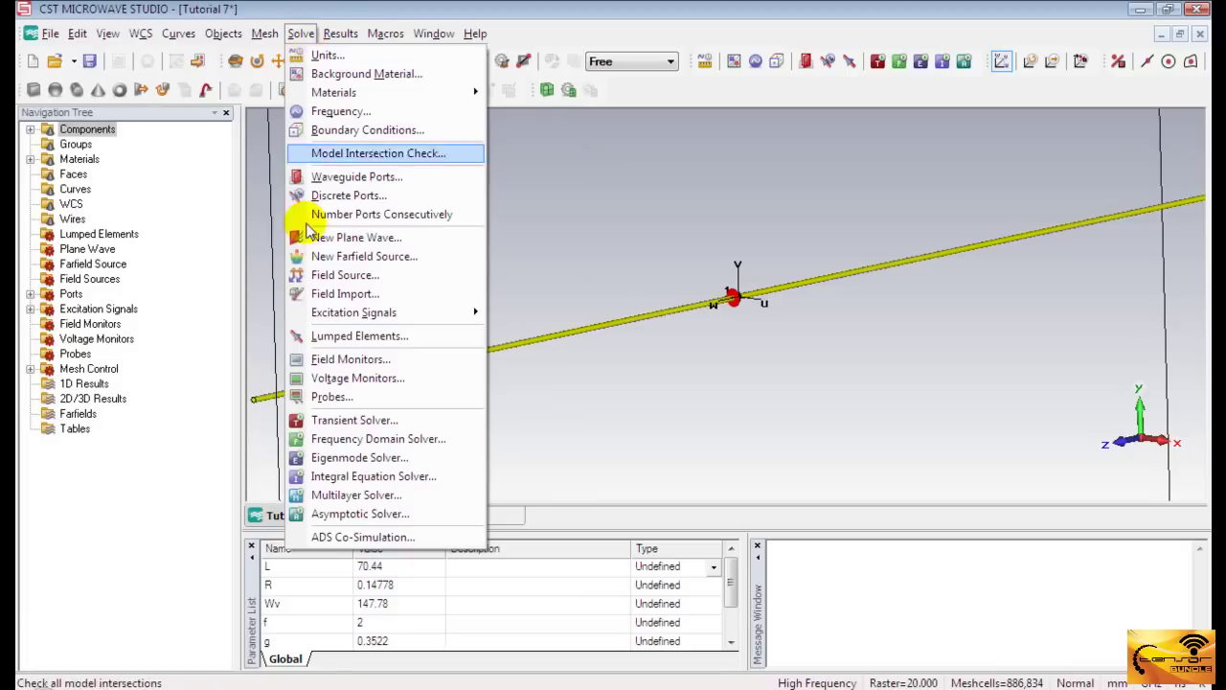
left_click(326, 359)
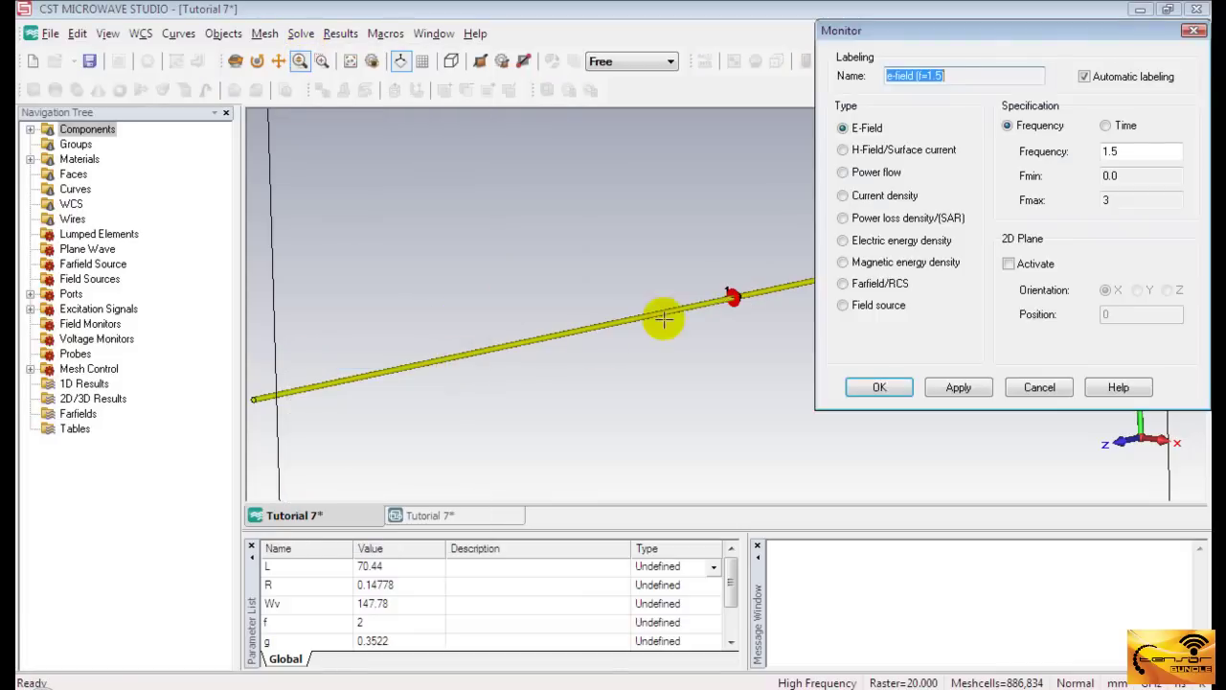
left_click(869, 288)
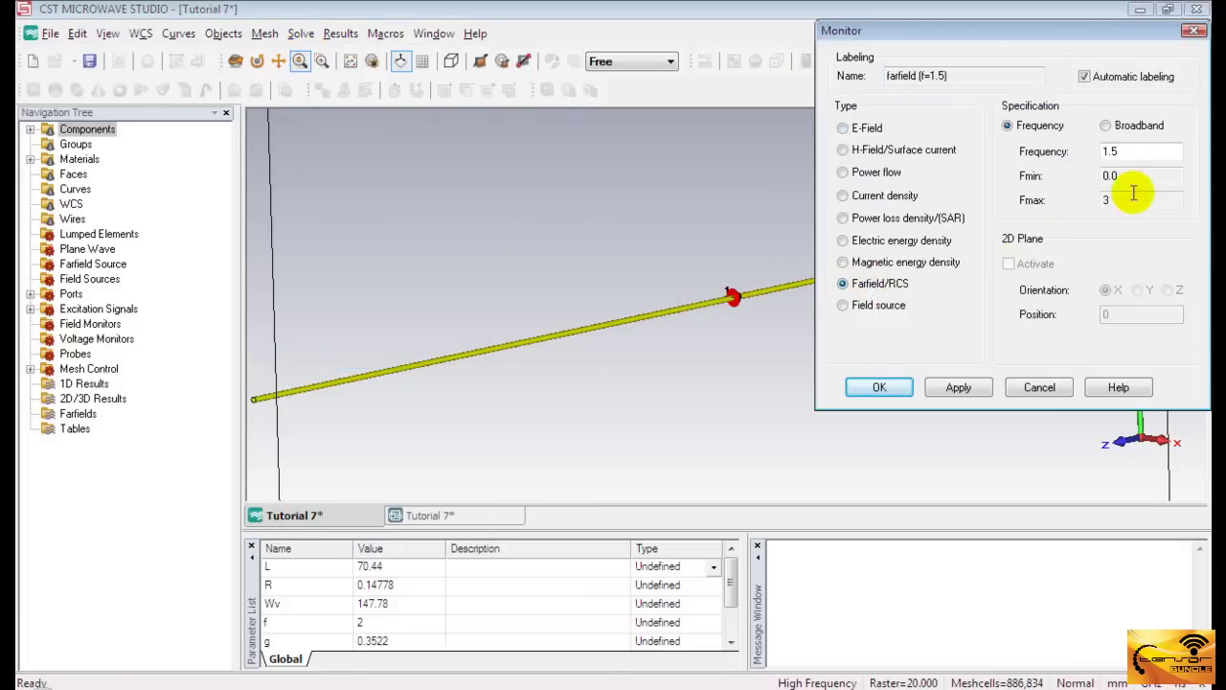
left_click_drag(1123, 145, 1080, 129)
type("2")
left_click(880, 387)
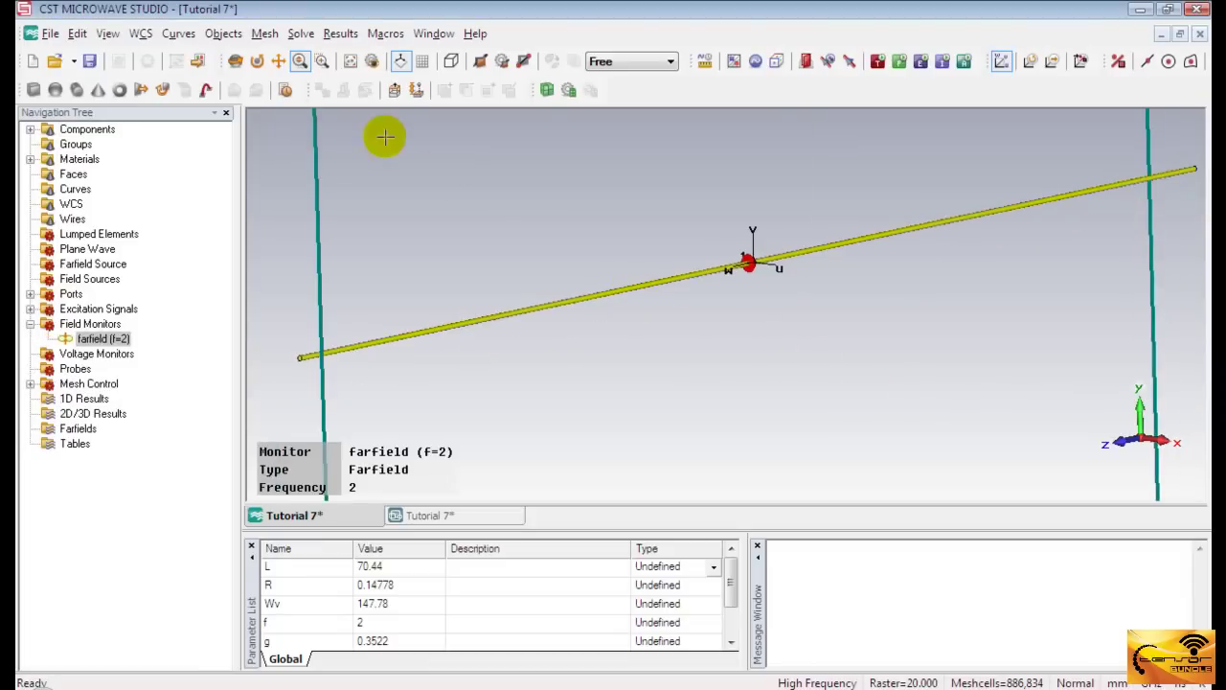
- Define the boundary symmetry planes as magnetic (Ht = 0) for YZ and XZ, and electric (Et = 0) for XY
left_click(350, 62)
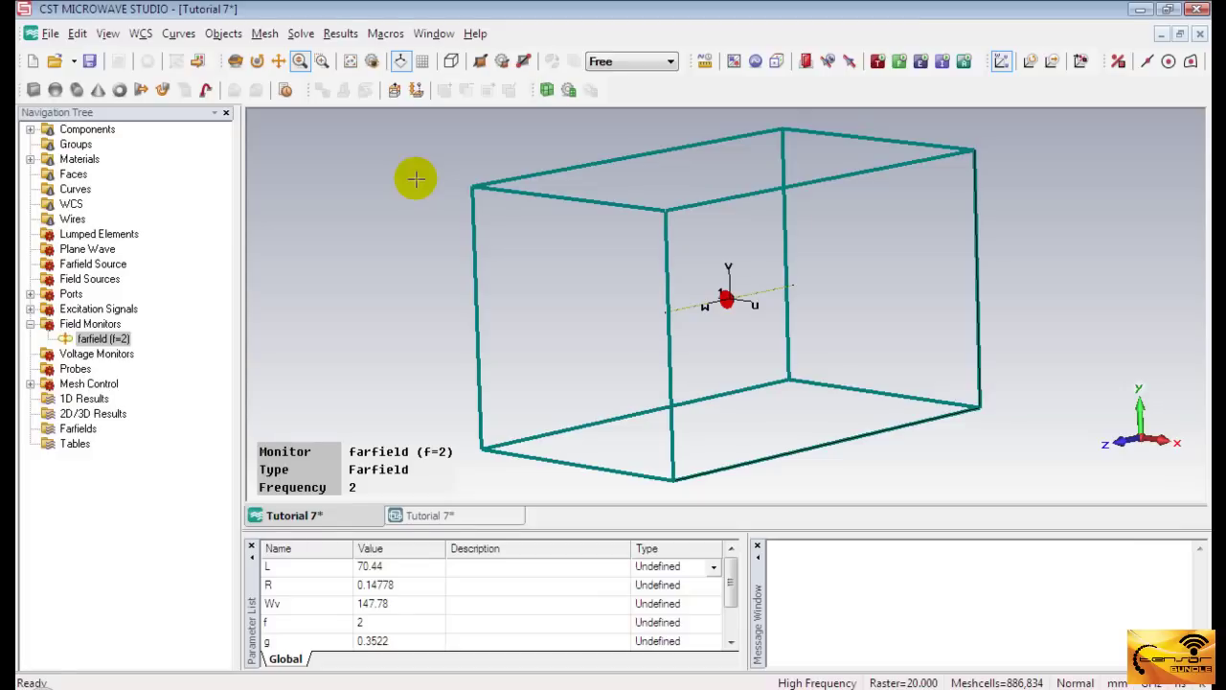
left_click(300, 34)
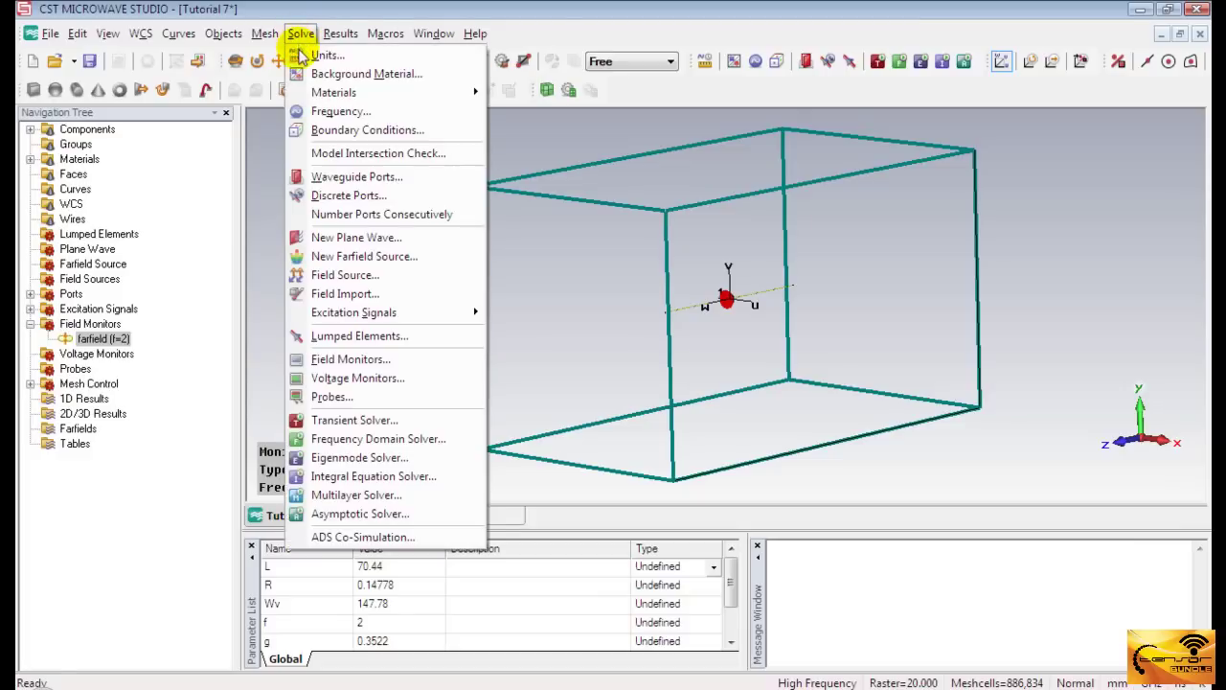
left_click(304, 134)
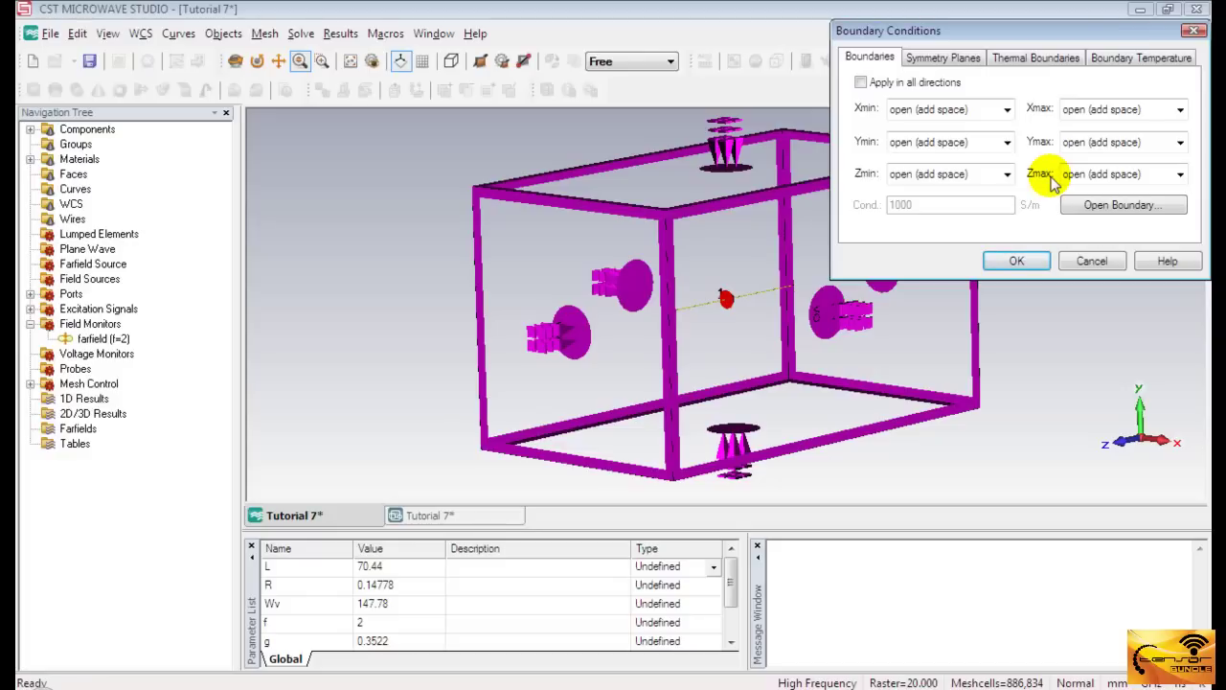
left_click(1007, 112)
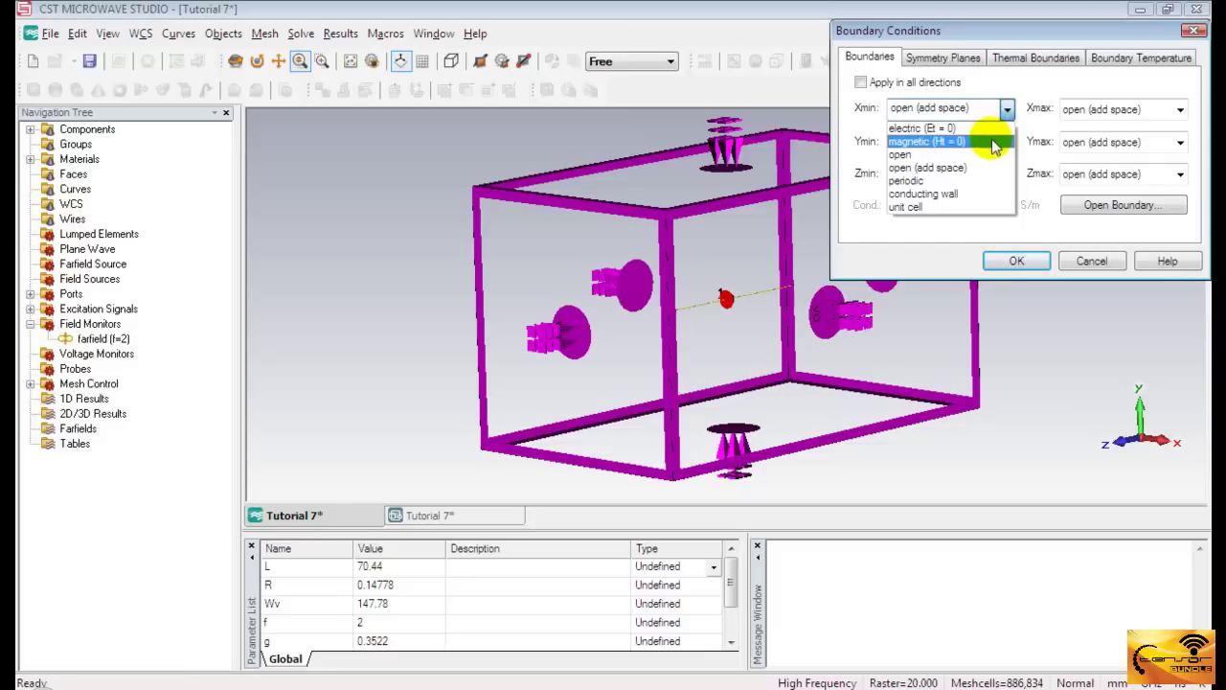
left_click(1042, 124)
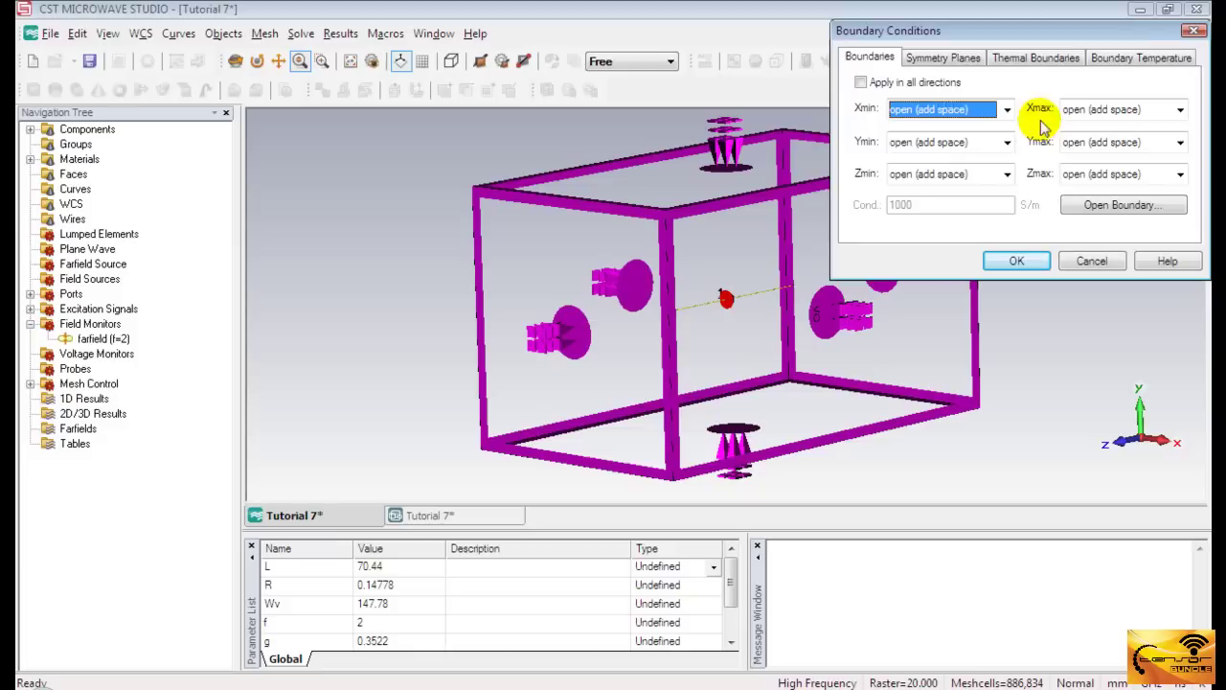
left_click(956, 57)
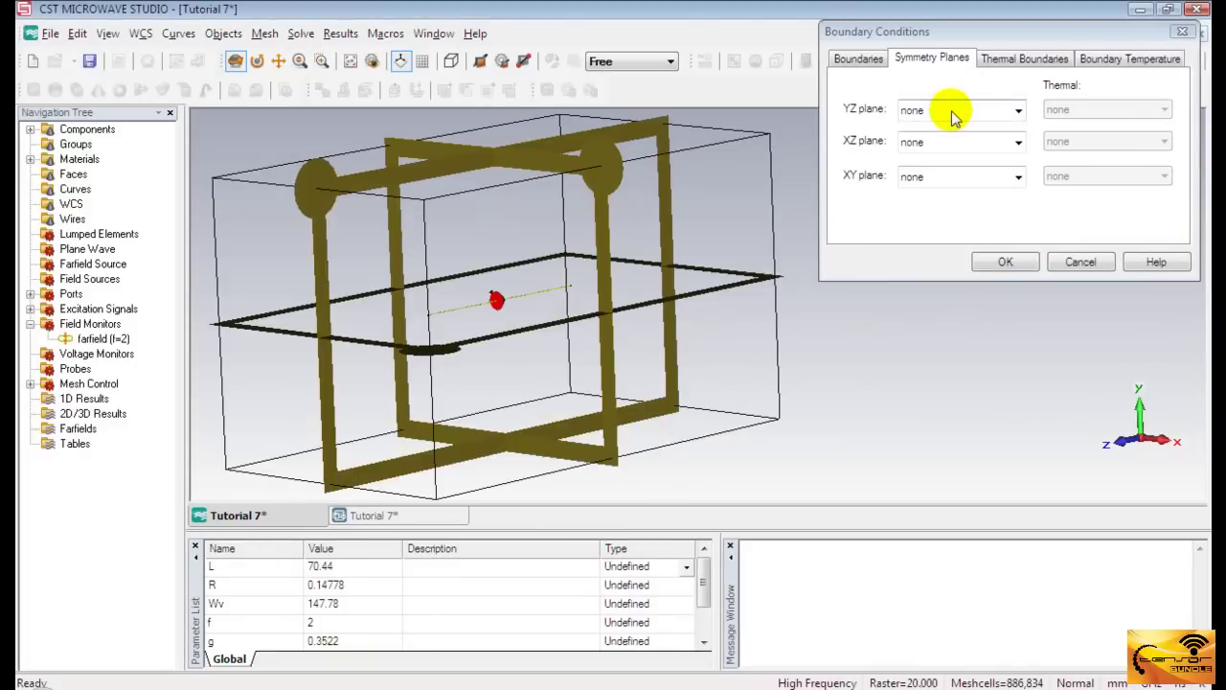
left_click(954, 113)
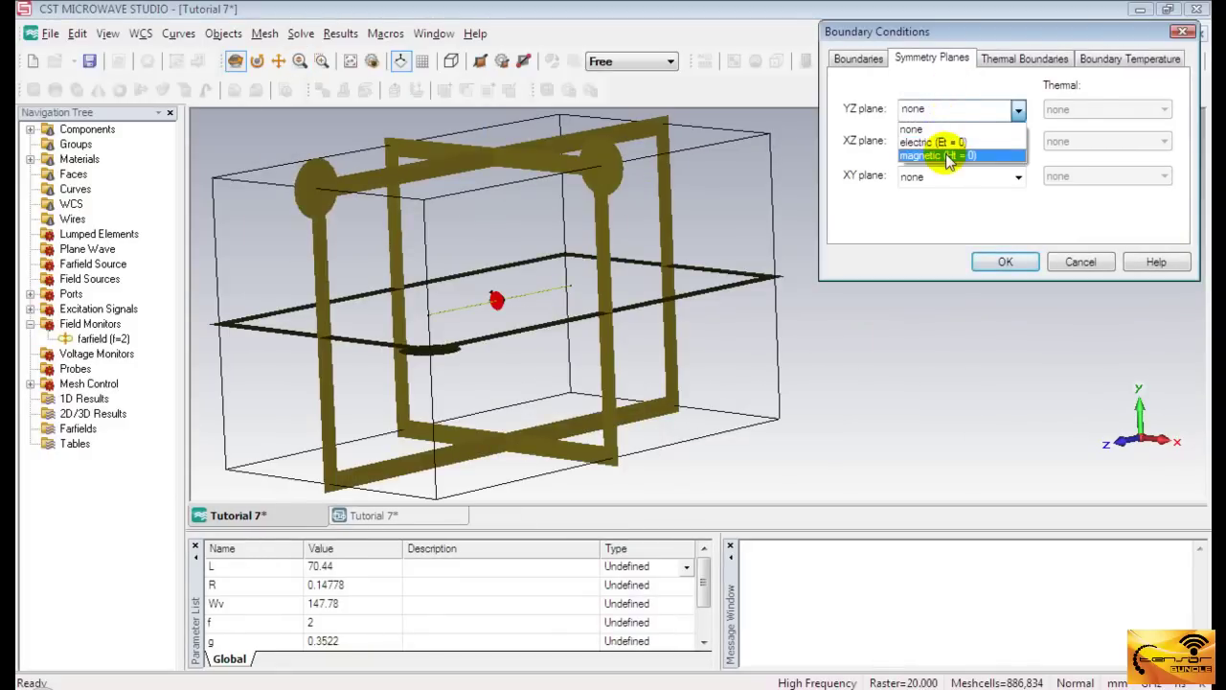
left_click(945, 153)
left_click(944, 148)
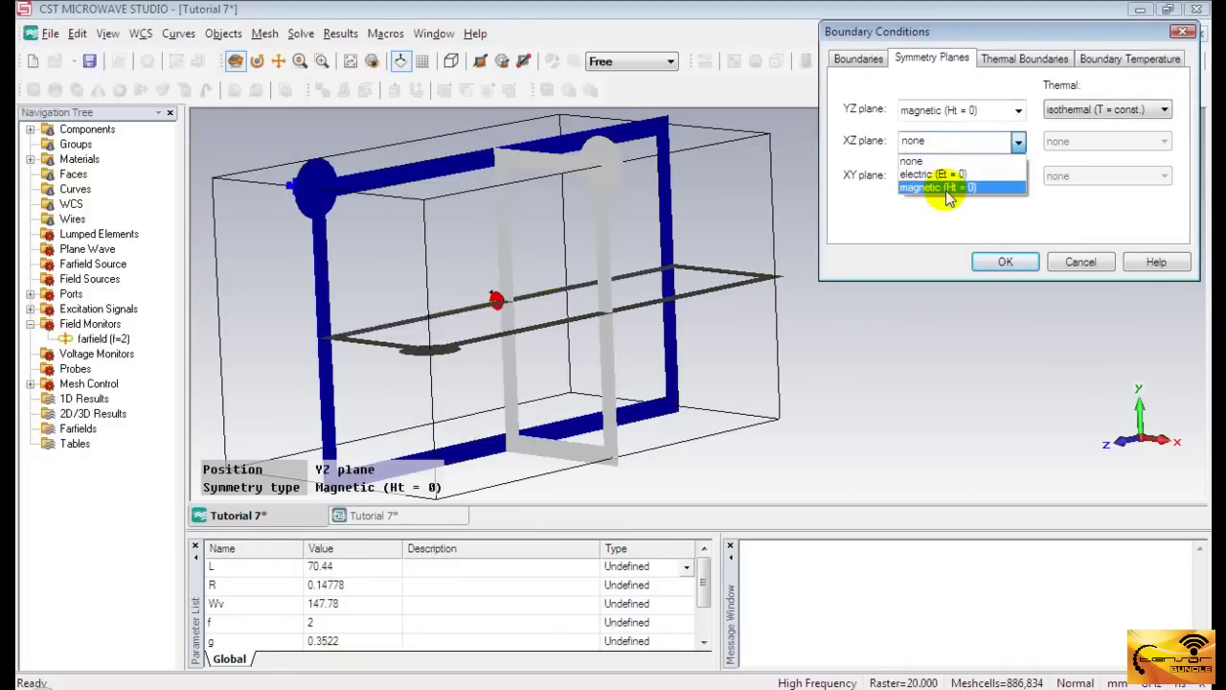
left_click(945, 189)
left_click(944, 180)
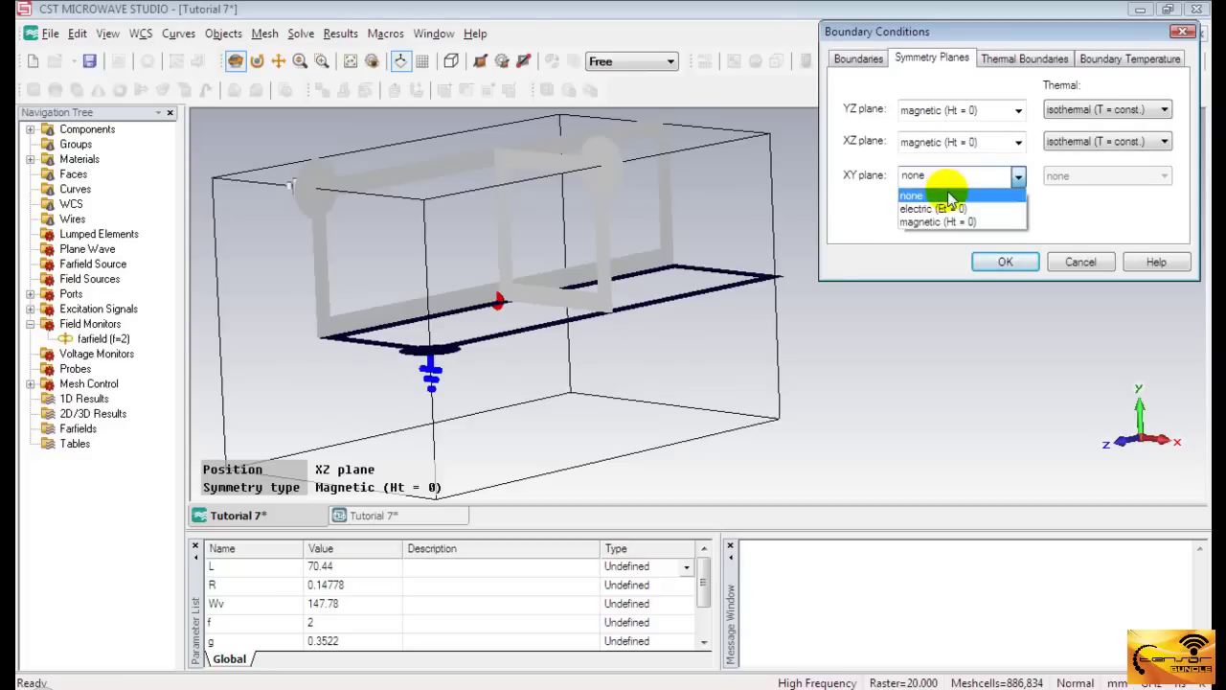
left_click(946, 209)
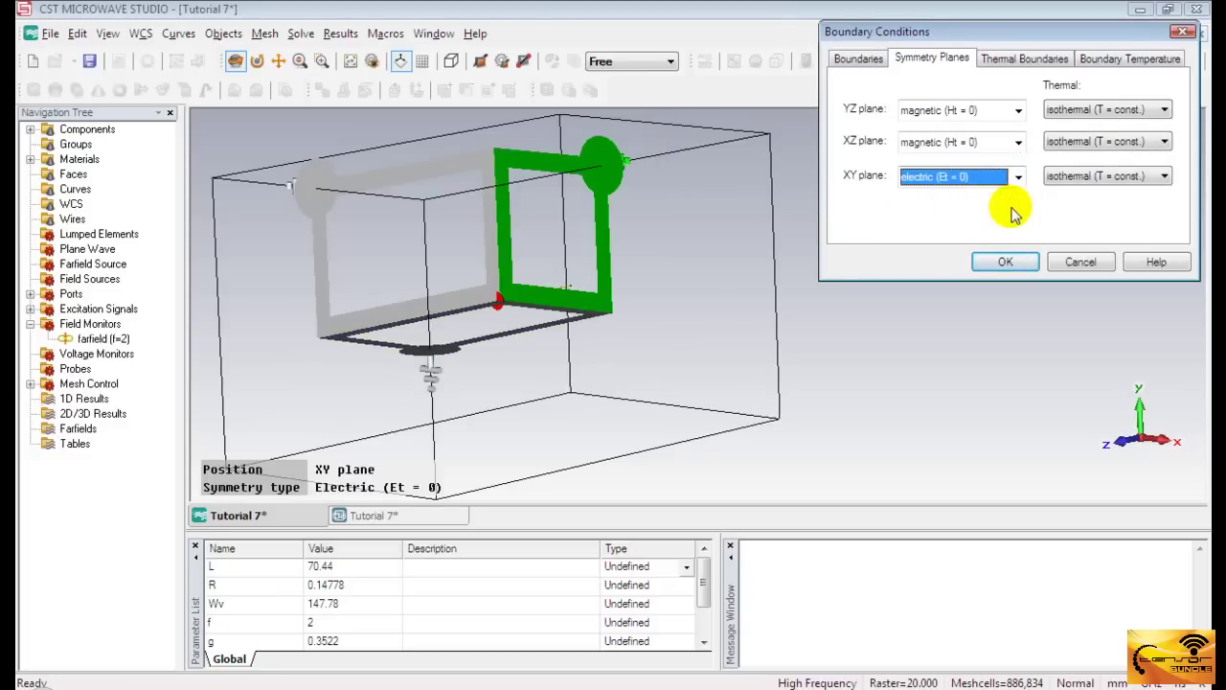
left_click(1004, 262)
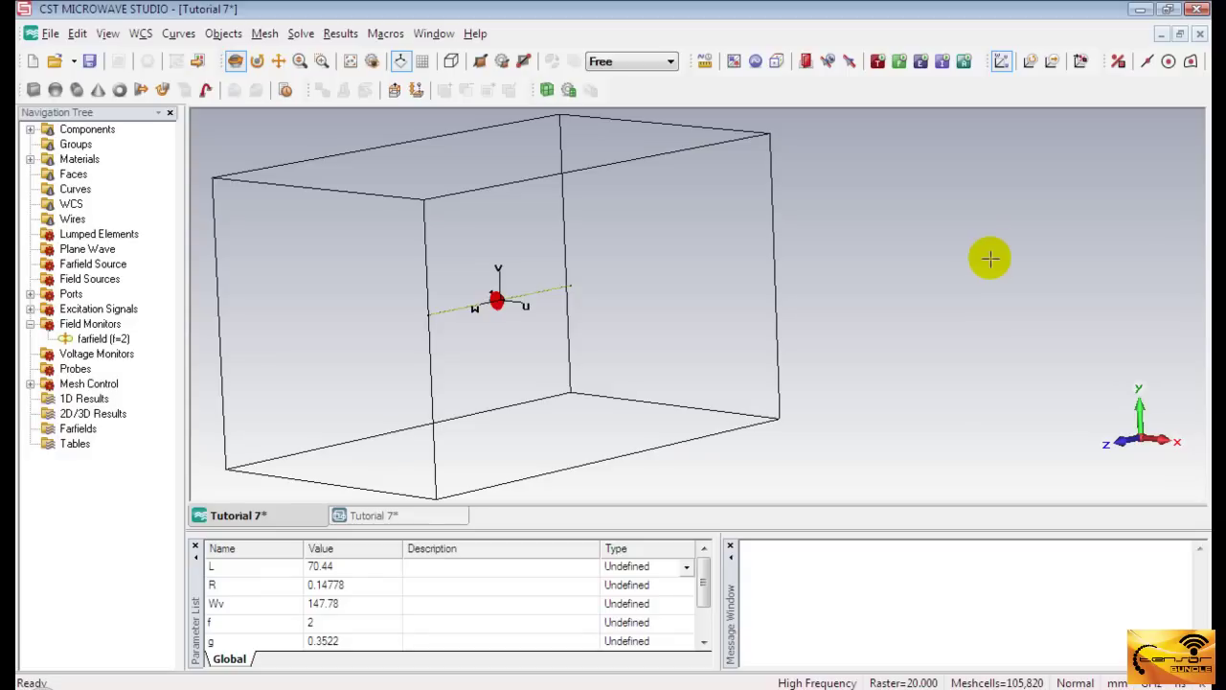
- Show the mesh view and set the hexahedral mesh density to 20 lines per wavelength in the global mesh properties
left_click(264, 34)
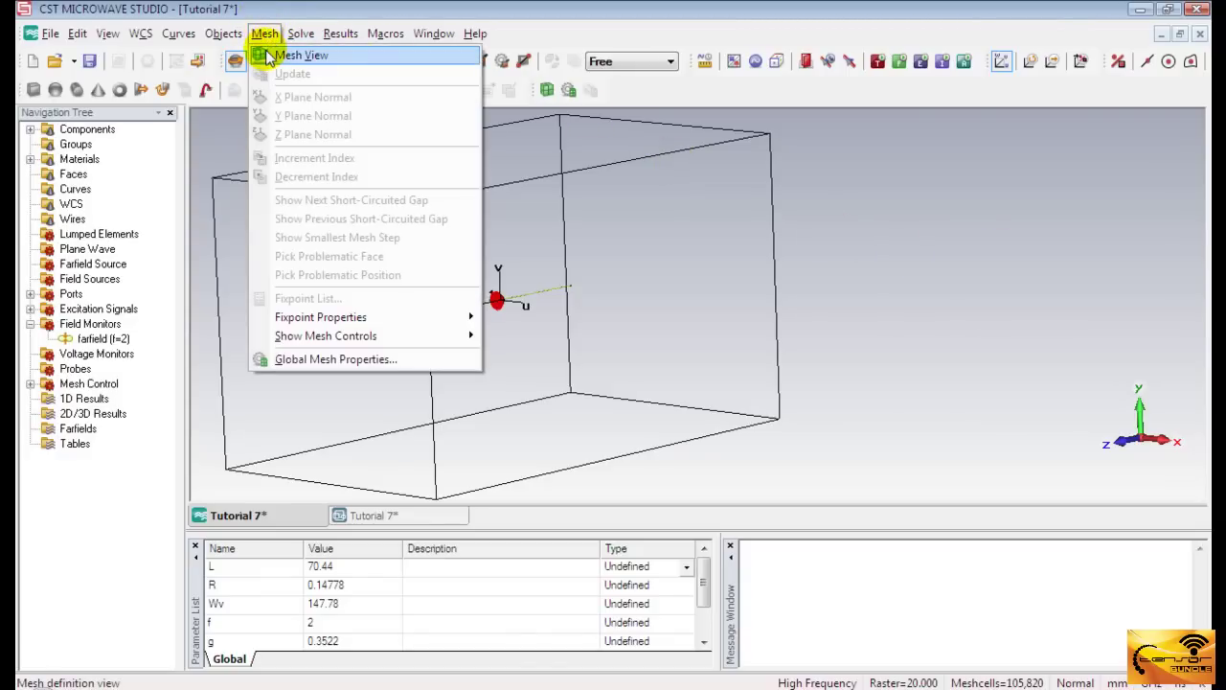
left_click(273, 54)
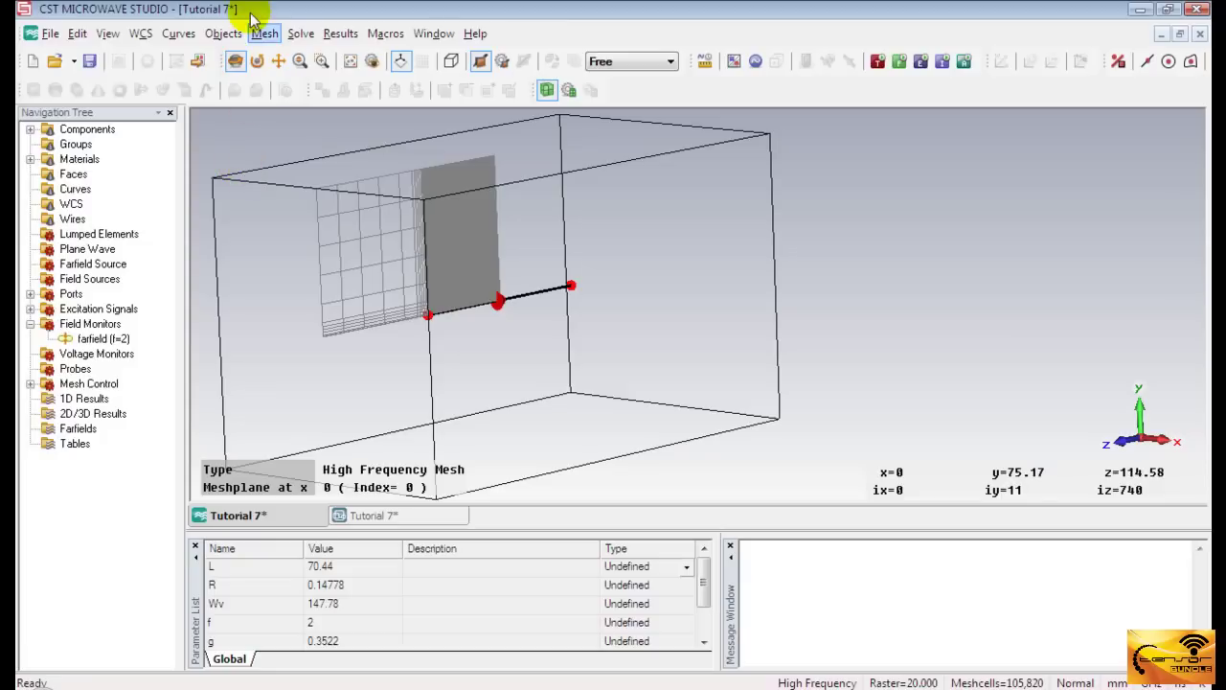
left_click(262, 37)
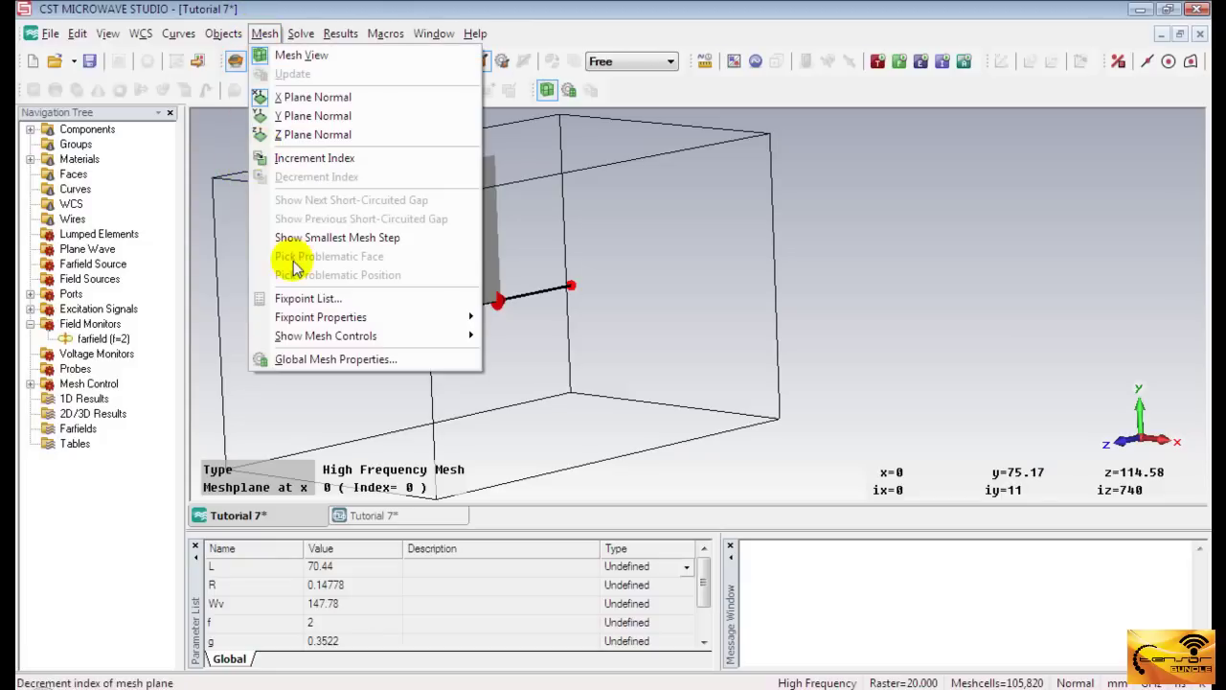
left_click(324, 362)
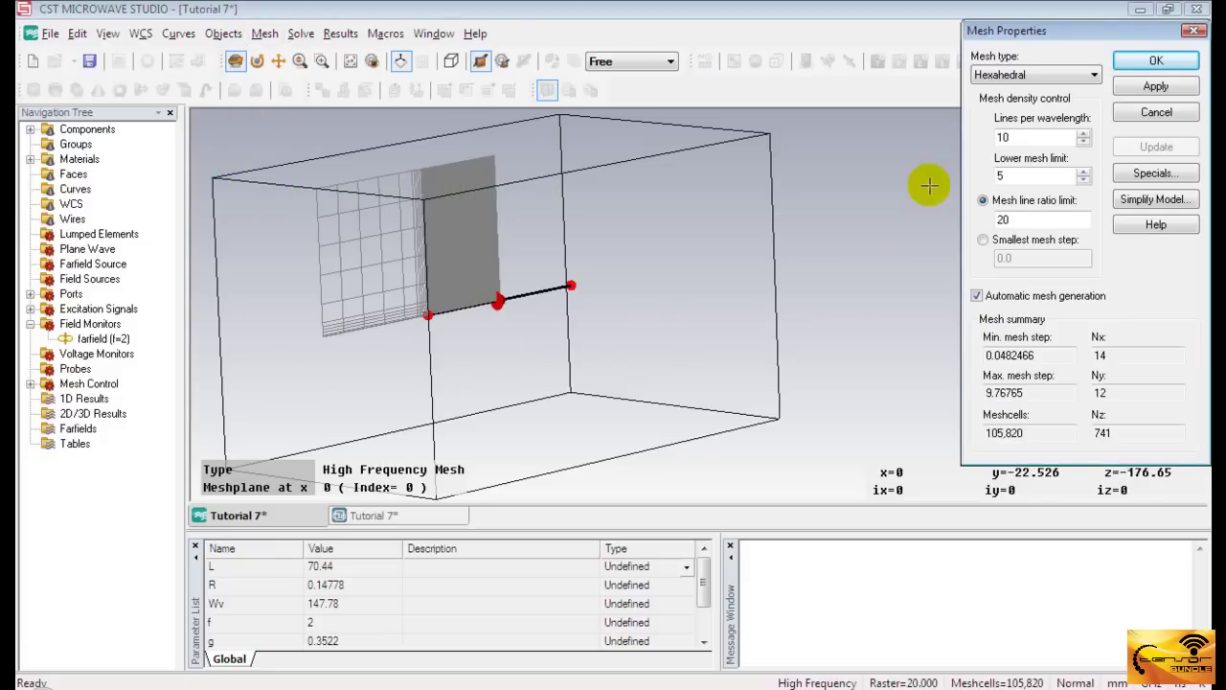
left_click(987, 77)
left_click(988, 87)
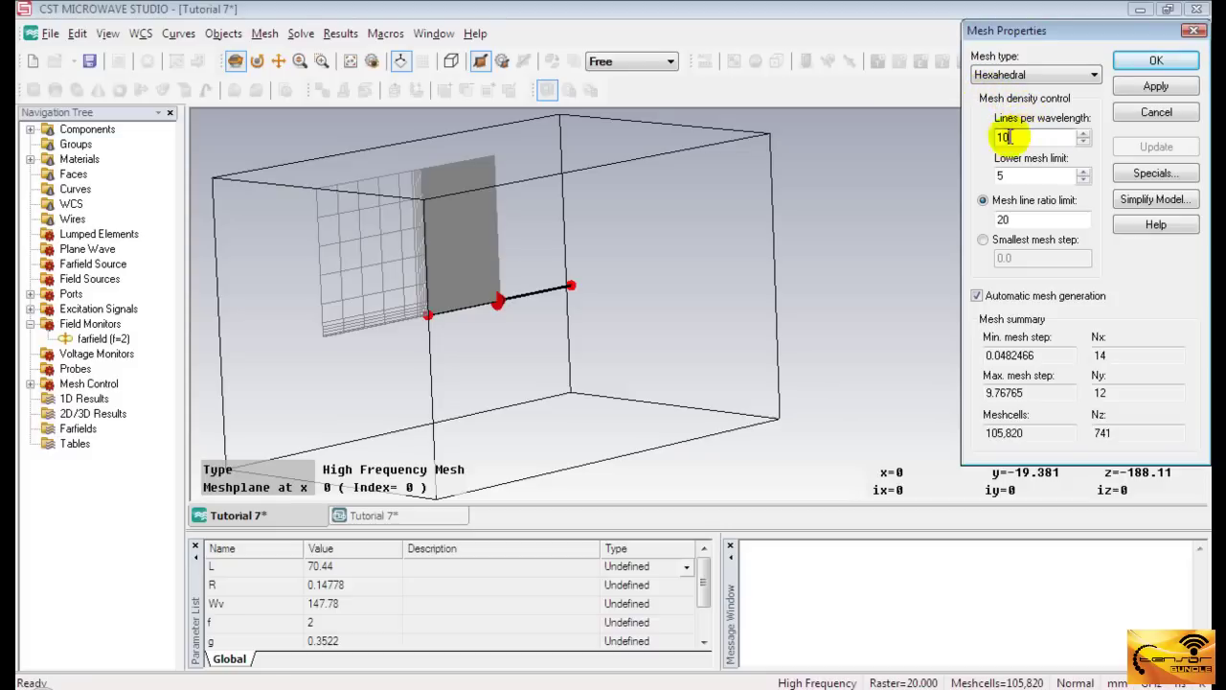
left_click_drag(1008, 137, 997, 141)
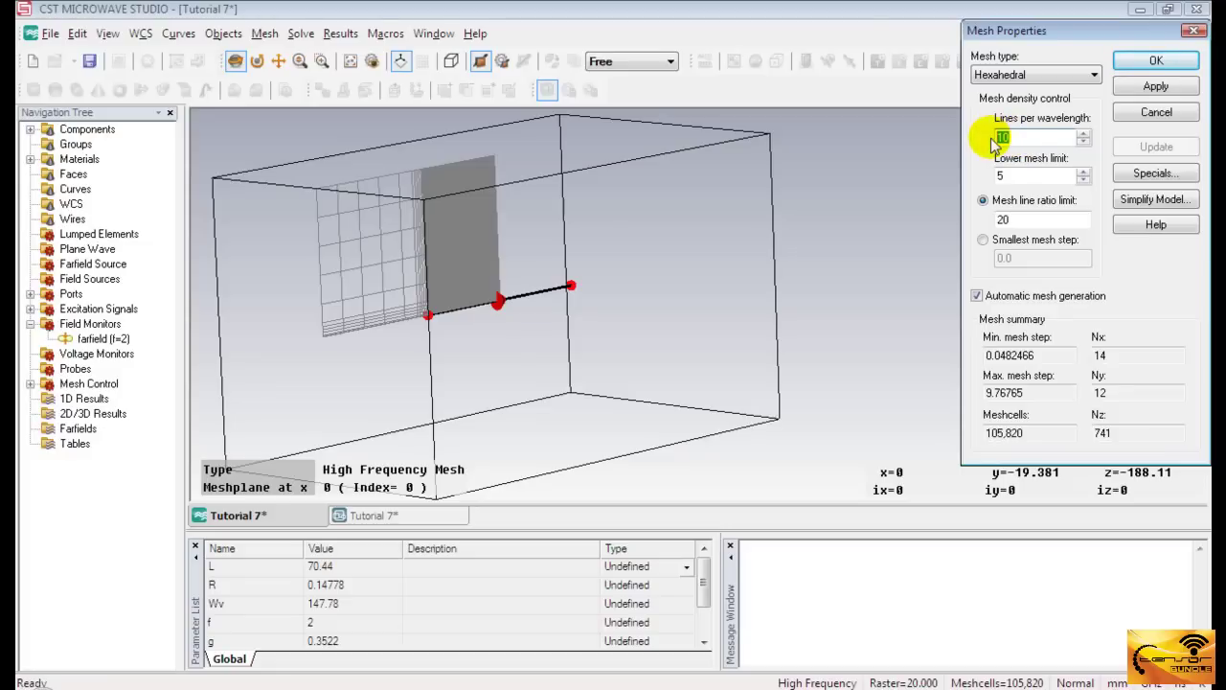
type("20")
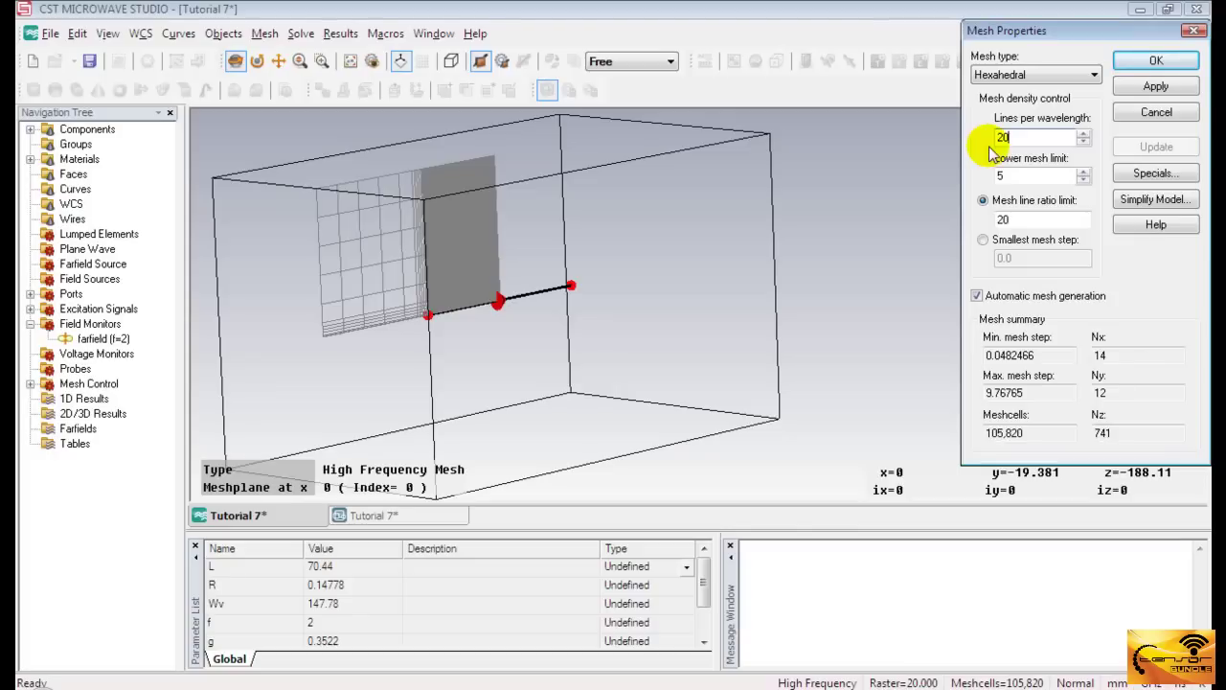
- Set the lower mesh limit to 15 and the mesh line ratio limit to 30 in the global mesh properties
left_click_drag(1021, 175, 986, 175)
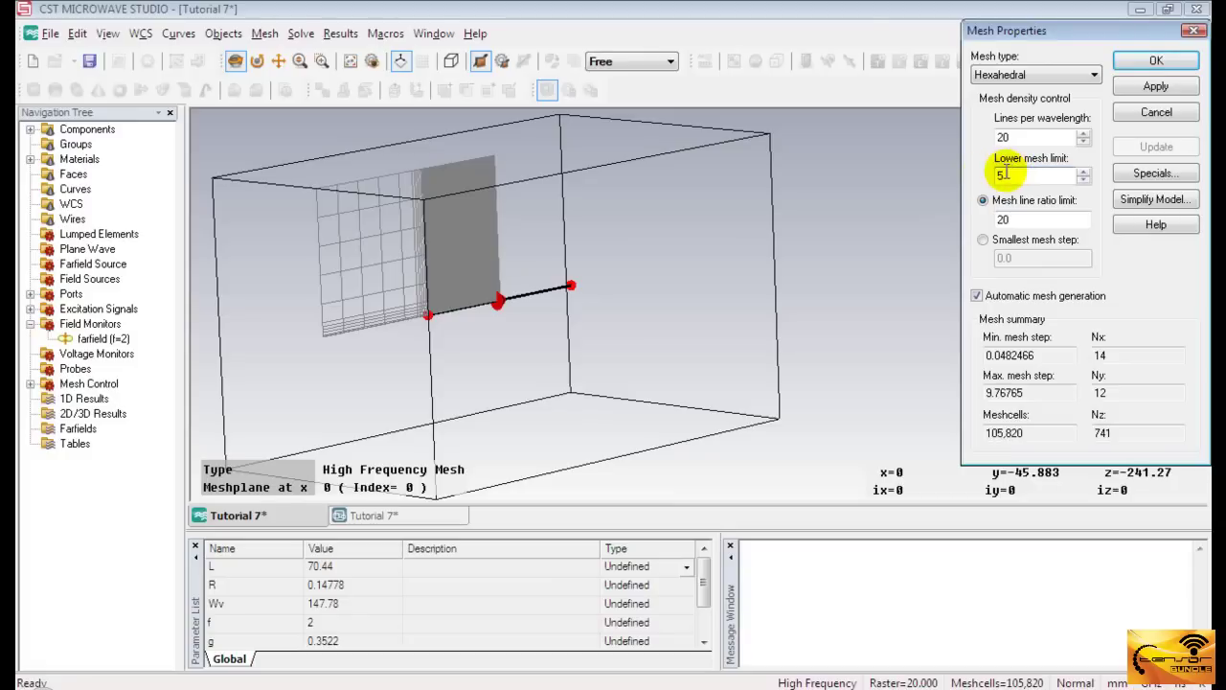
type("15")
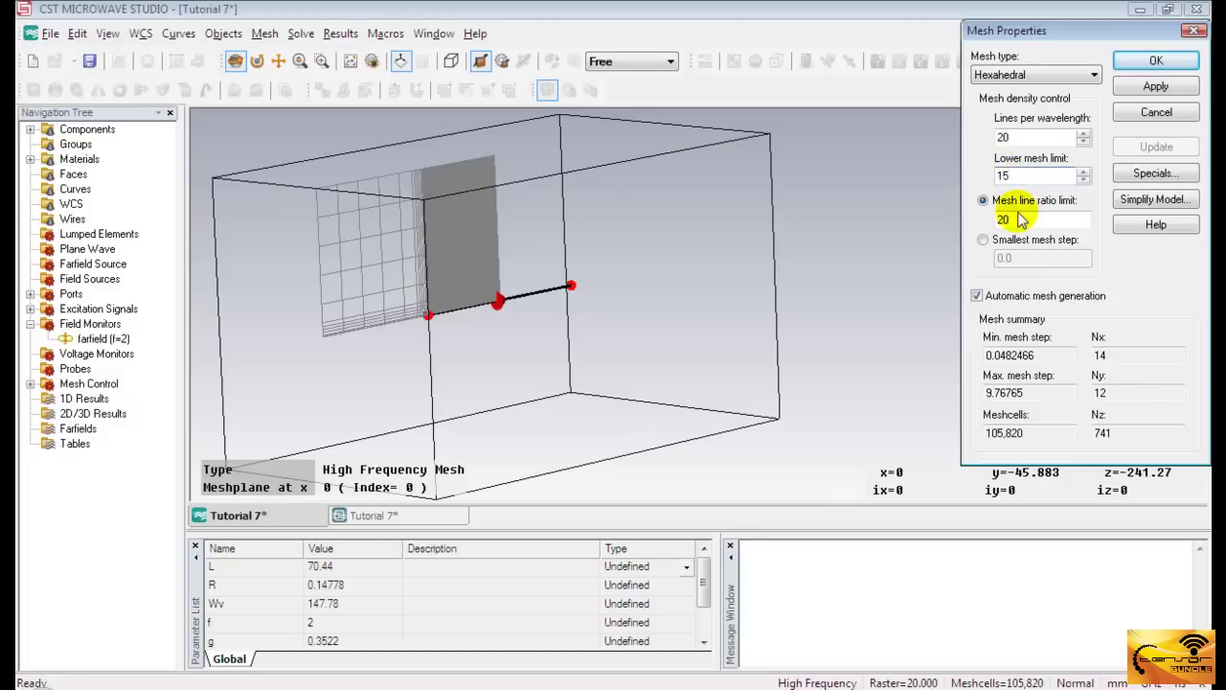
left_click_drag(1013, 222, 991, 221)
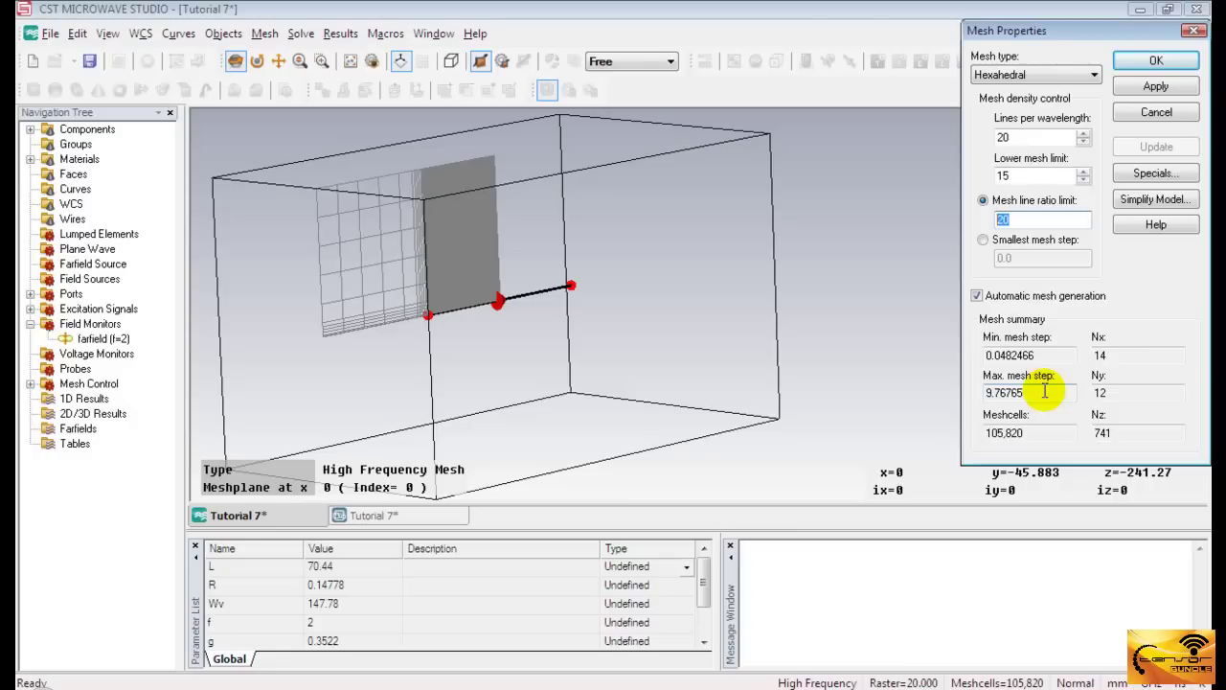
type("3")
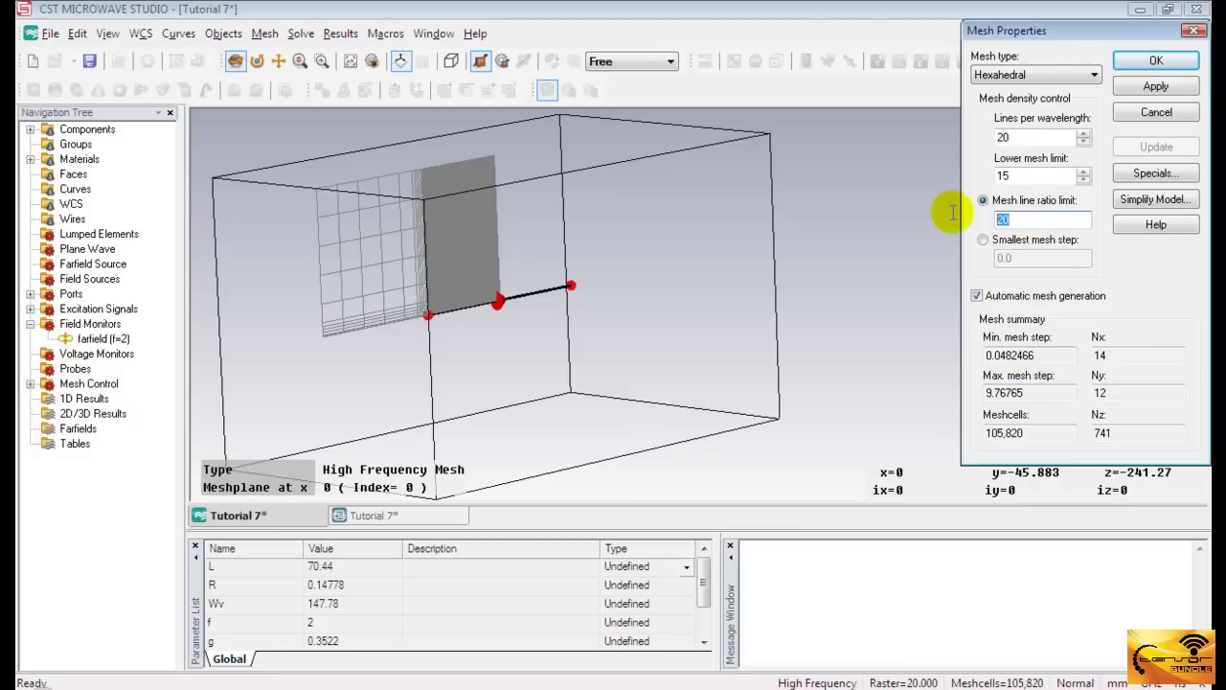
type("0")
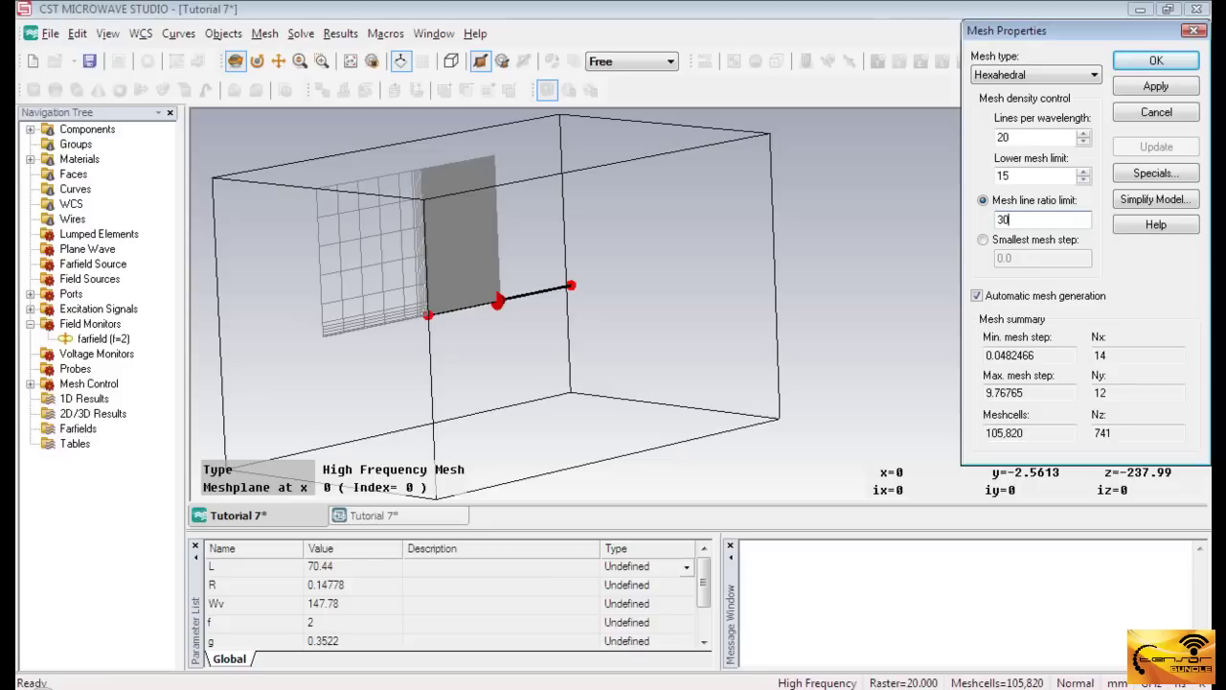
key("Tab")
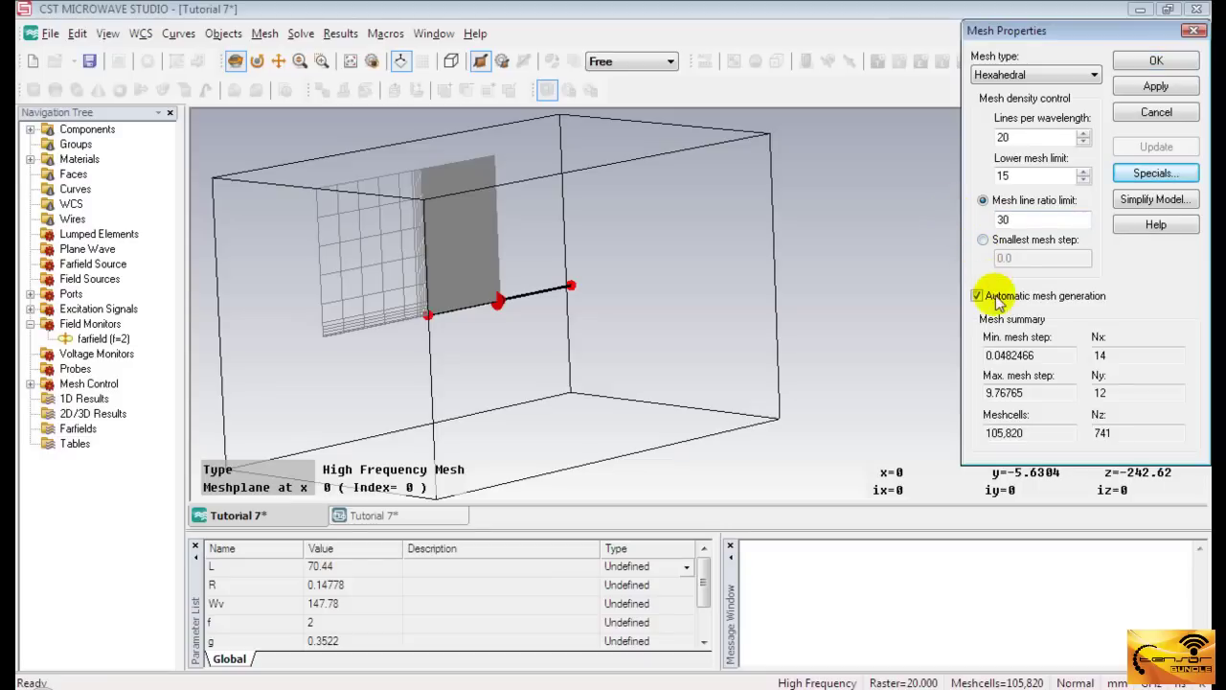
left_click_drag(1023, 432, 986, 432)
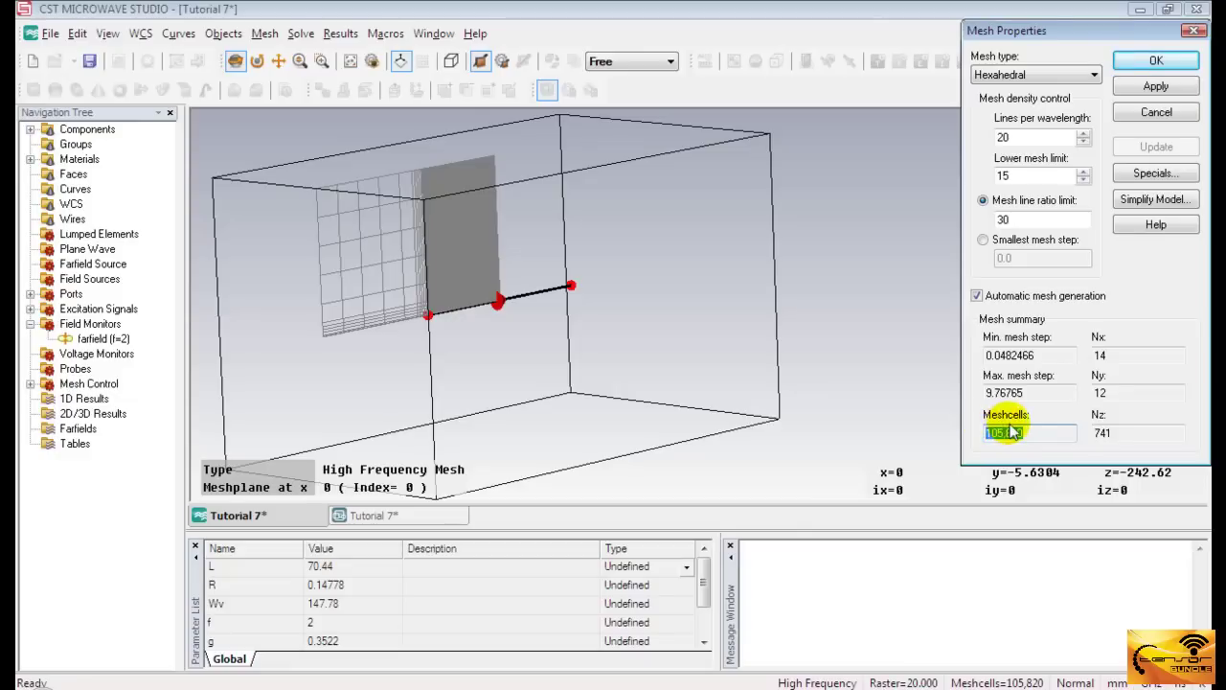
- Enable considering the surrounding space for the lower mesh limit in the special mesh properties, and accept the mesh settings
left_click(1134, 174)
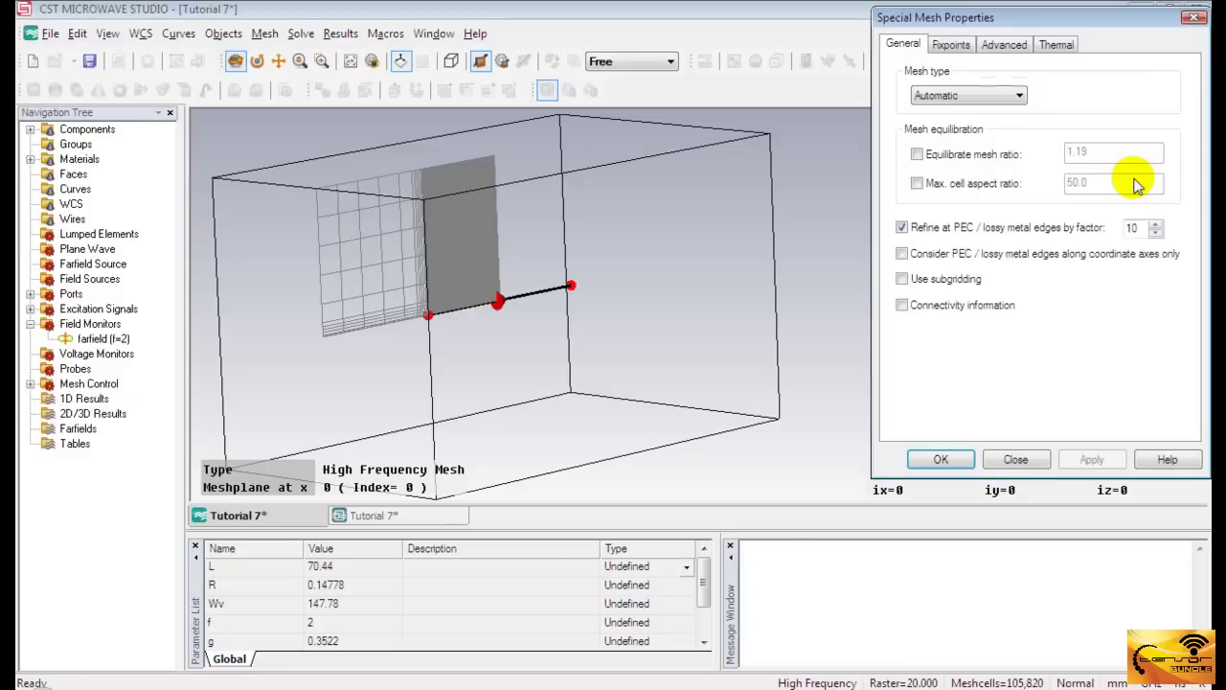
left_click(1005, 45)
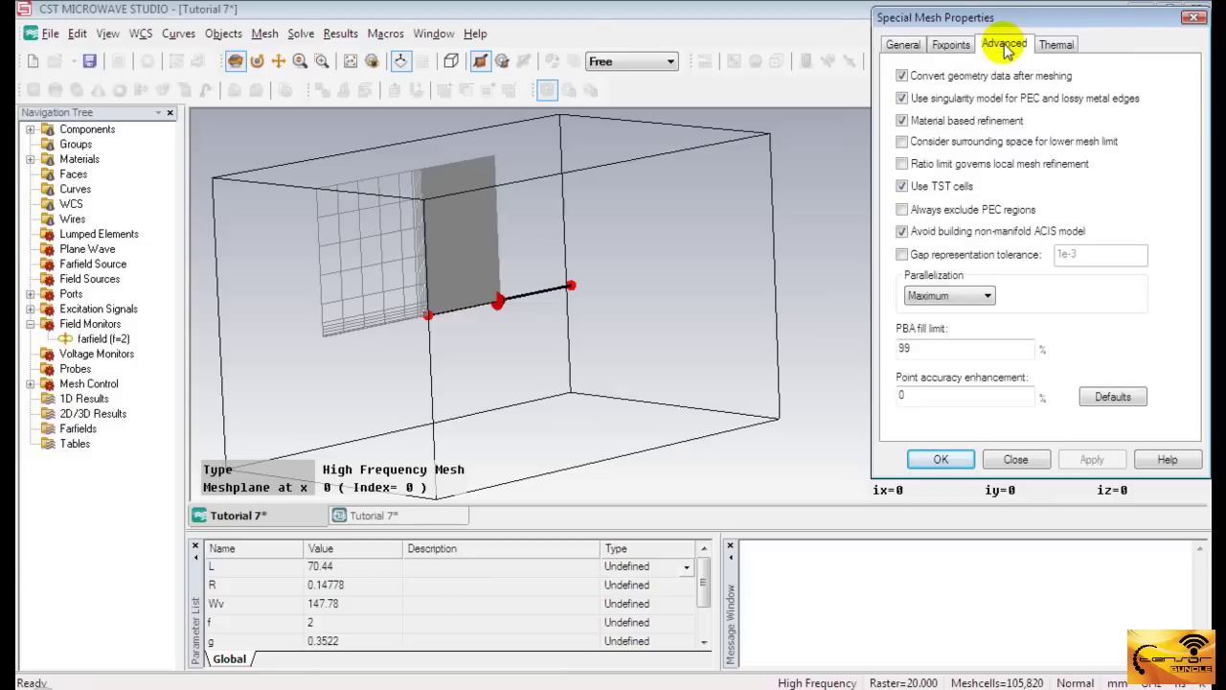
left_click(902, 141)
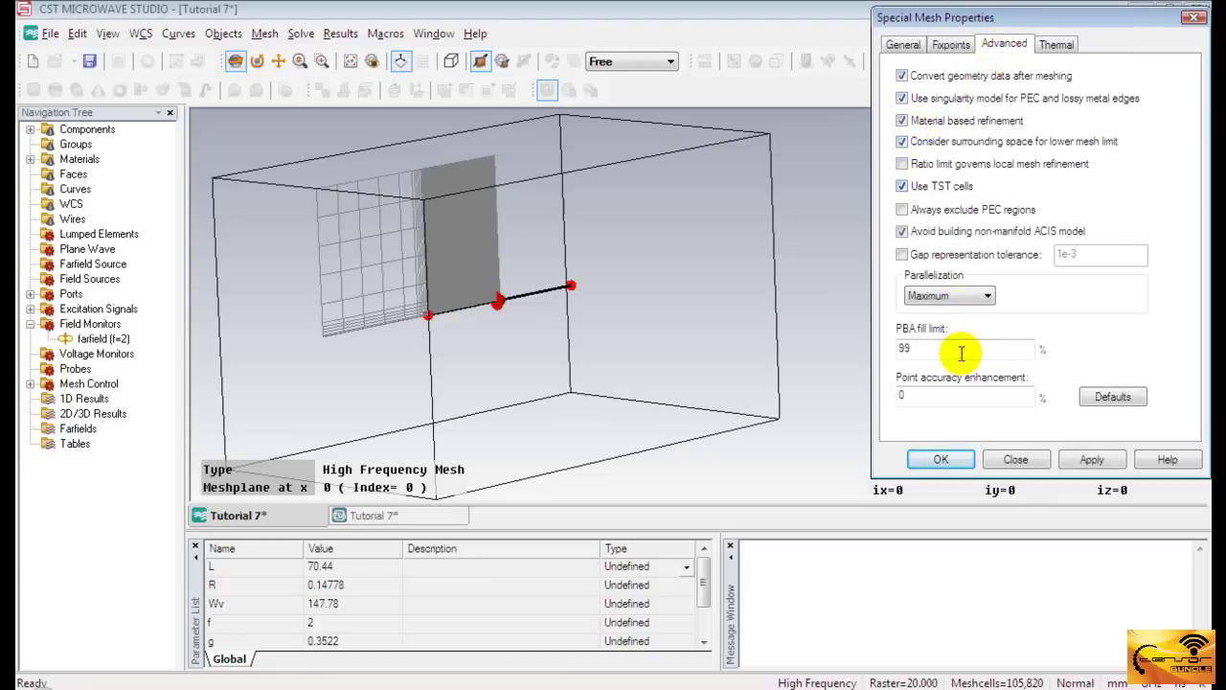
left_click(942, 459)
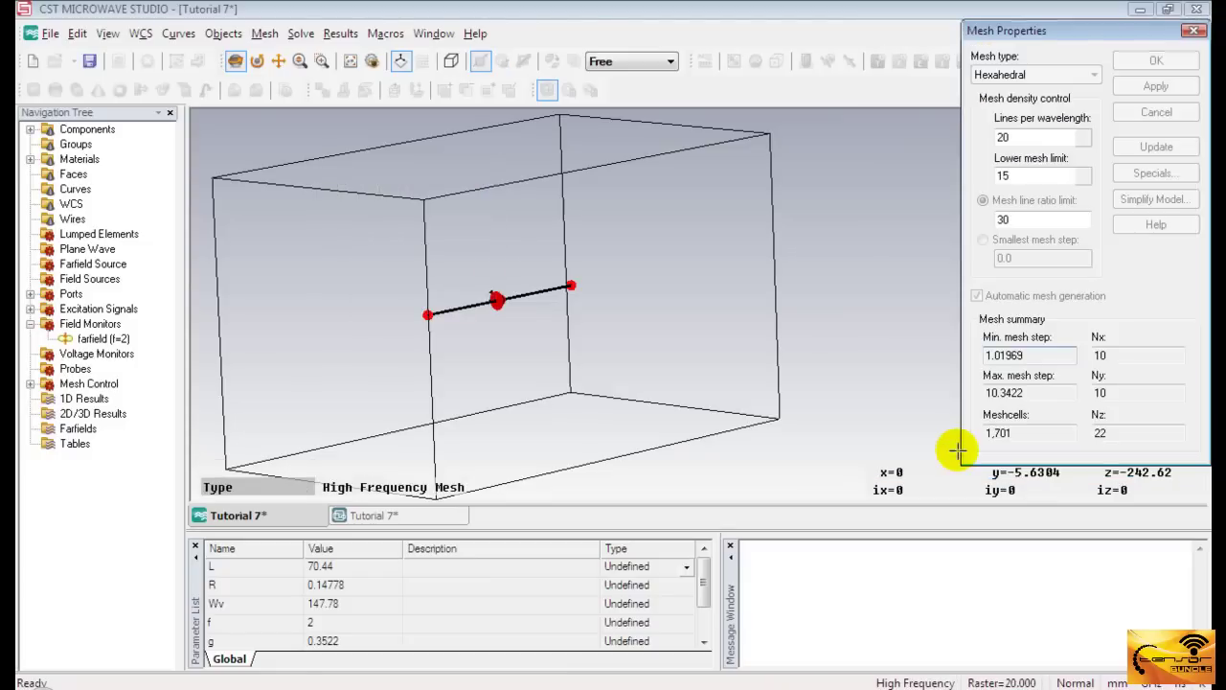
left_click_drag(1017, 433, 984, 437)
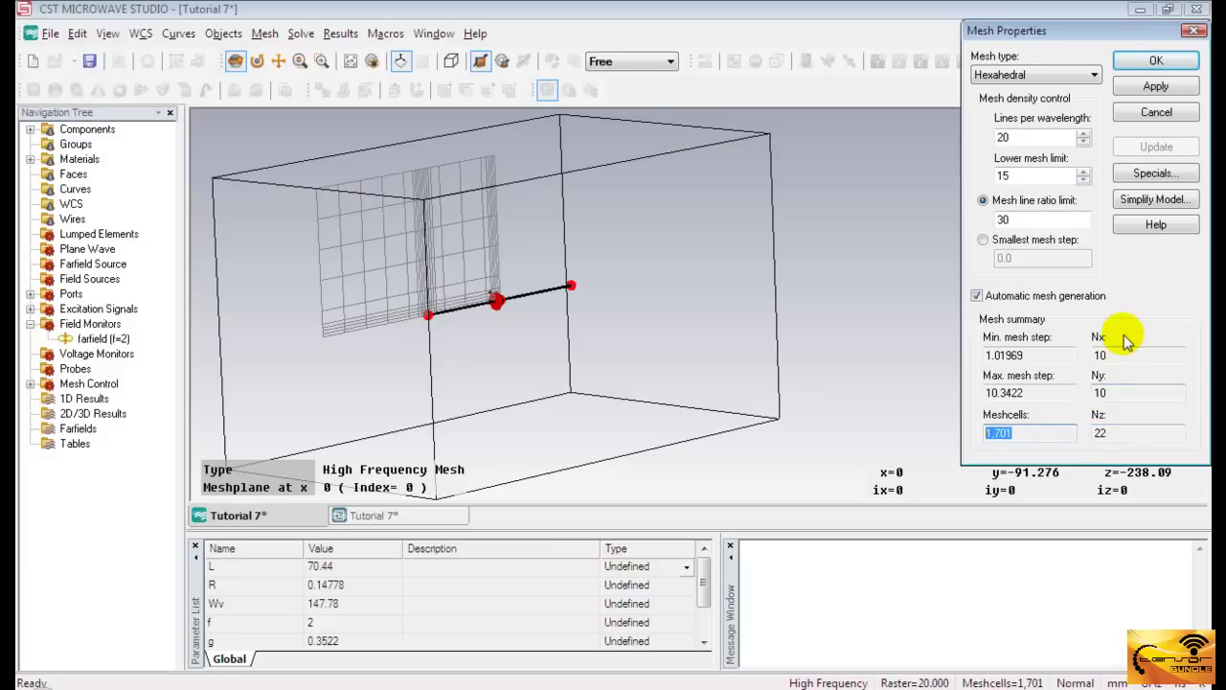
left_click(1175, 65)
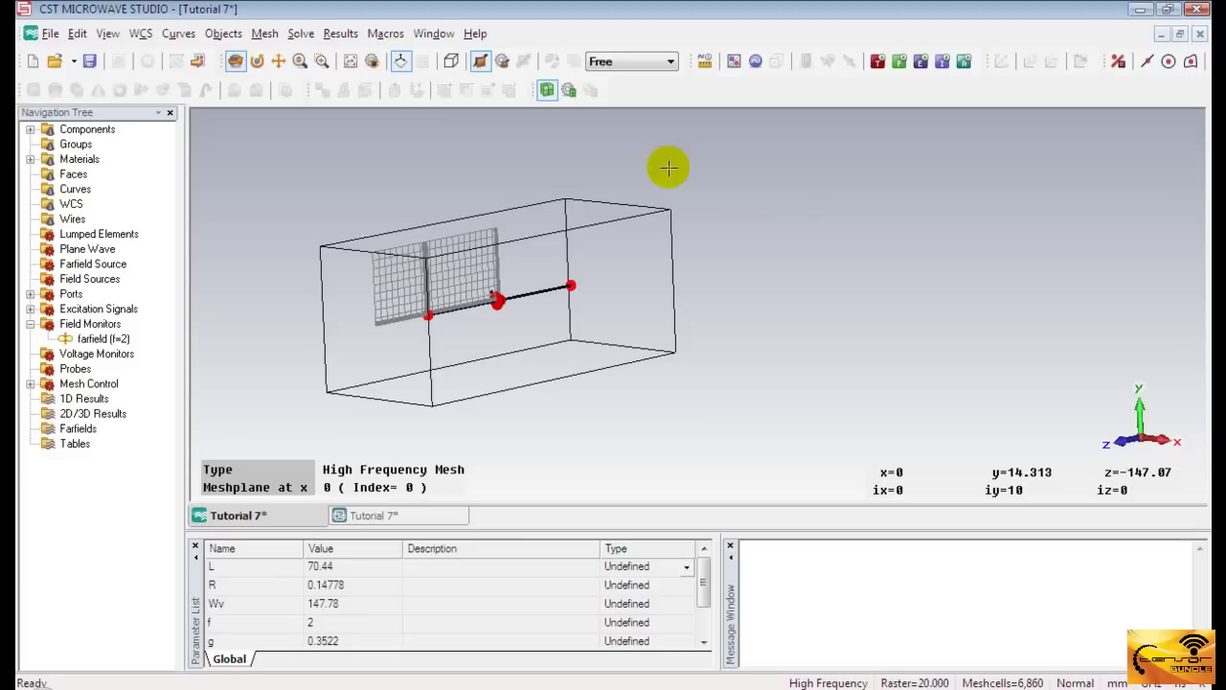
- Run the transient solver with -40 dB accuracy and S-parameters normalized to a fixed impedance of 73 Ohms
left_click(303, 34)
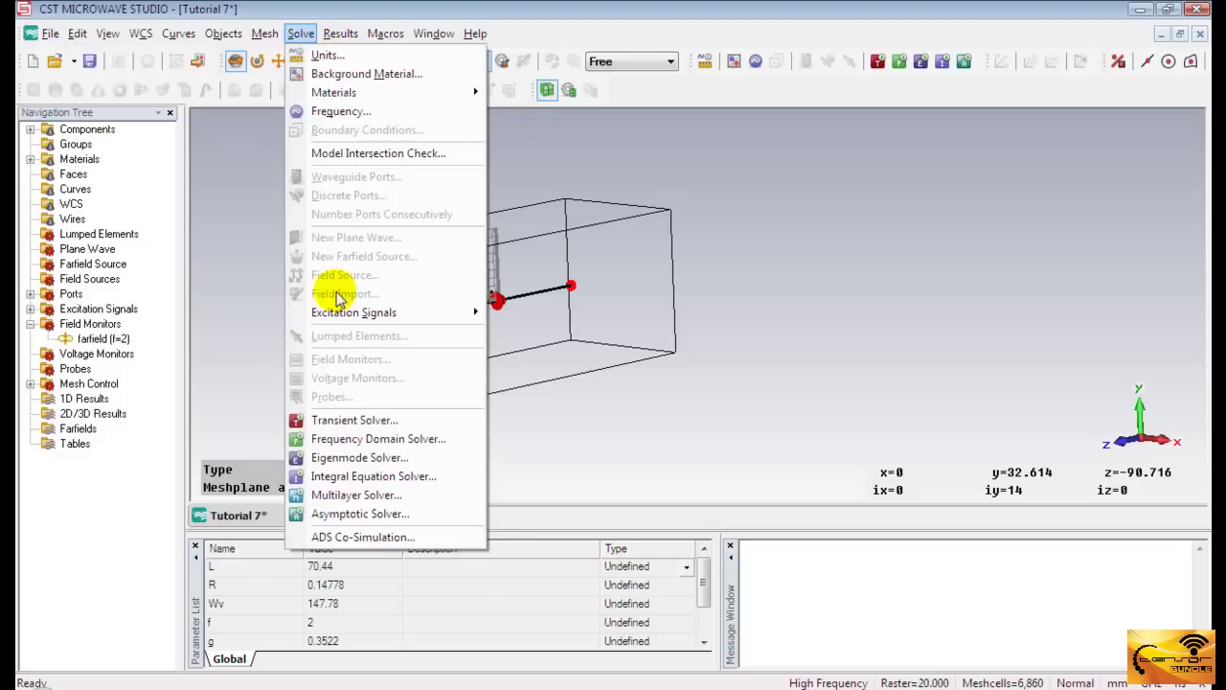
left_click(347, 419)
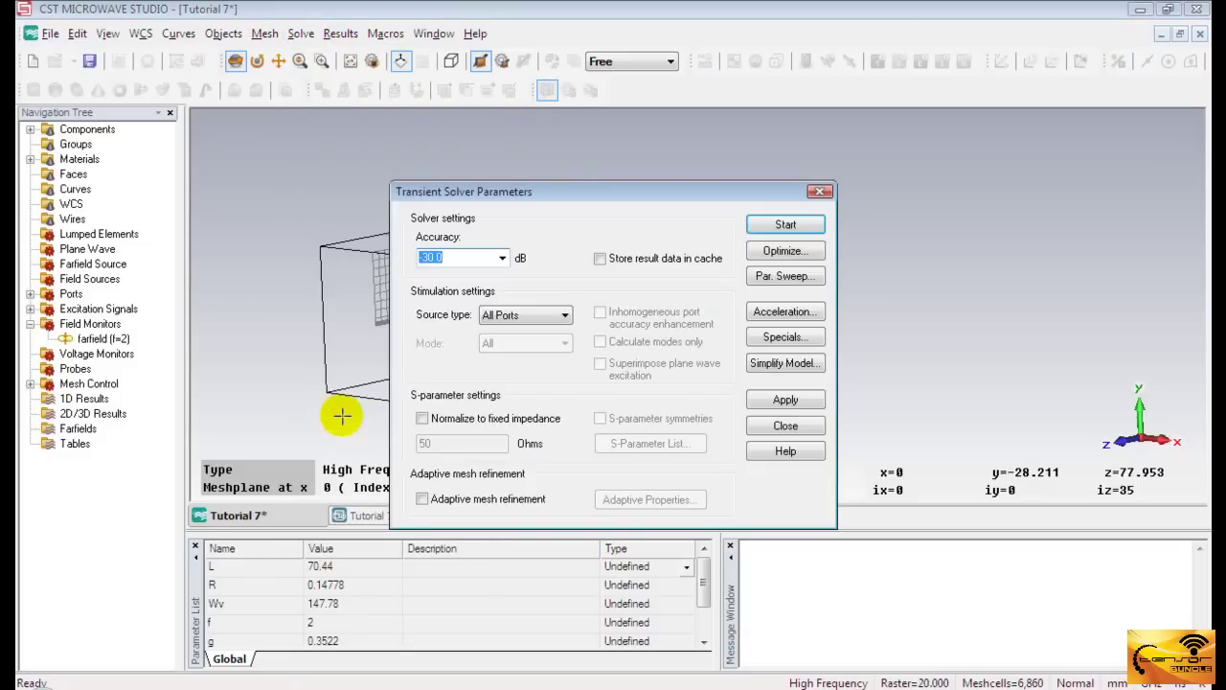
key("Down")
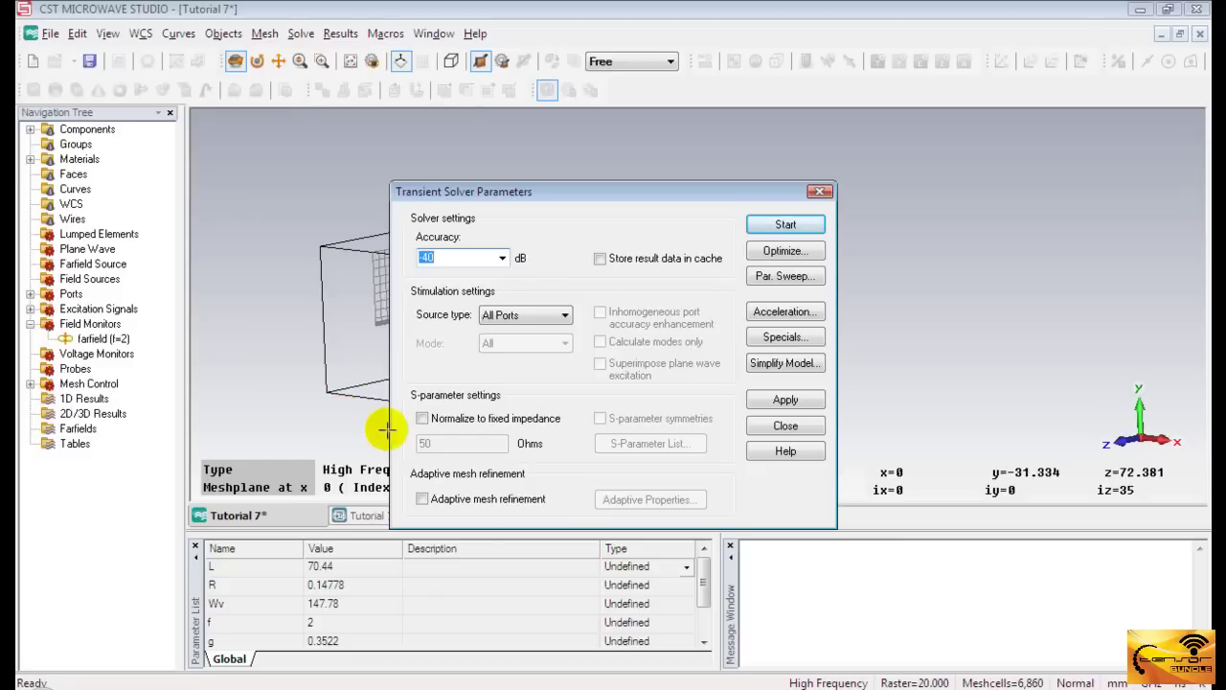
left_click(433, 419)
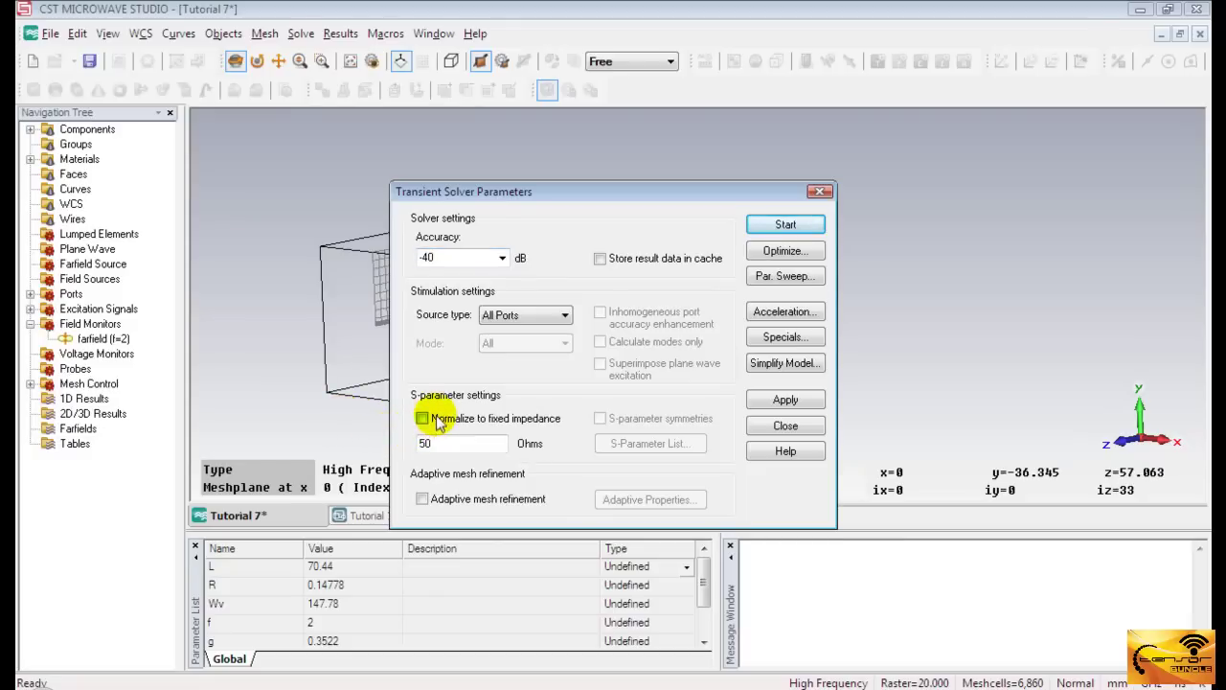
key("Tab")
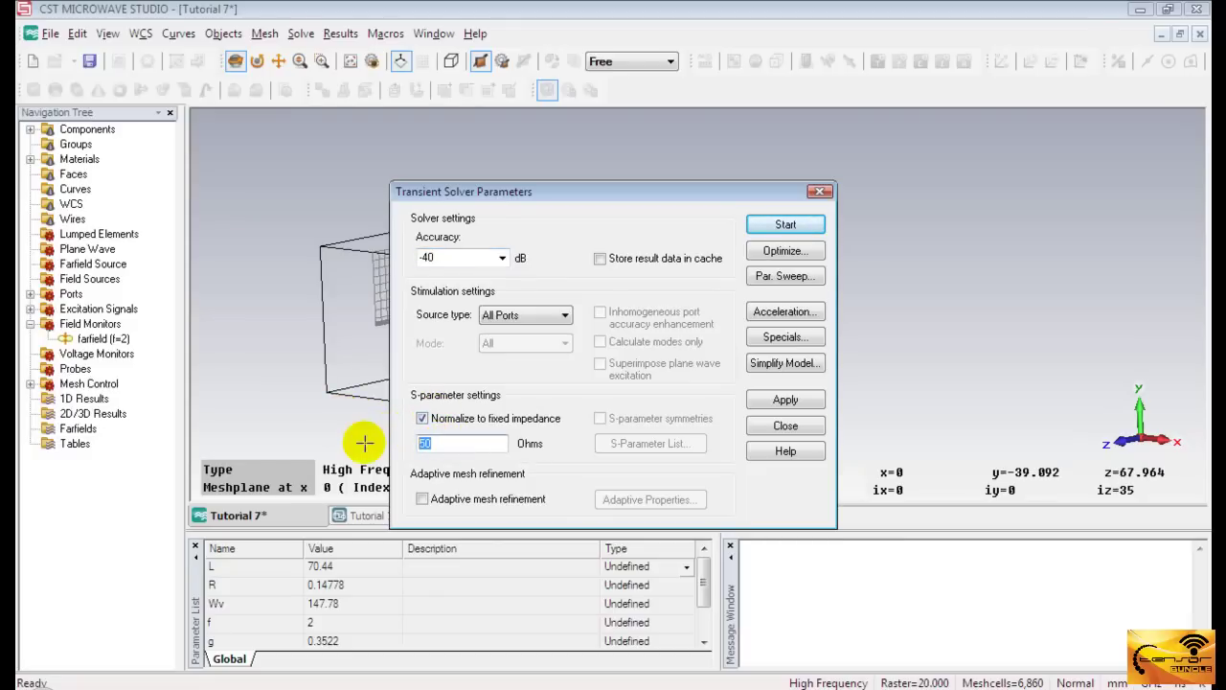
type("73")
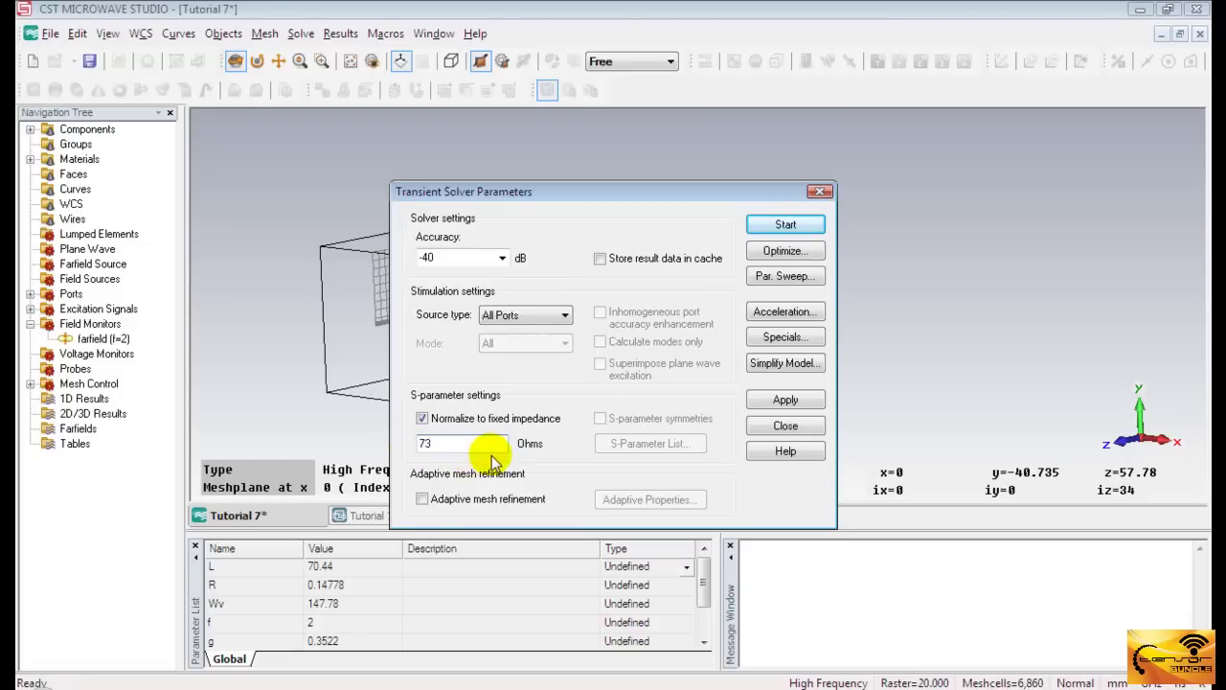
left_click(785, 224)
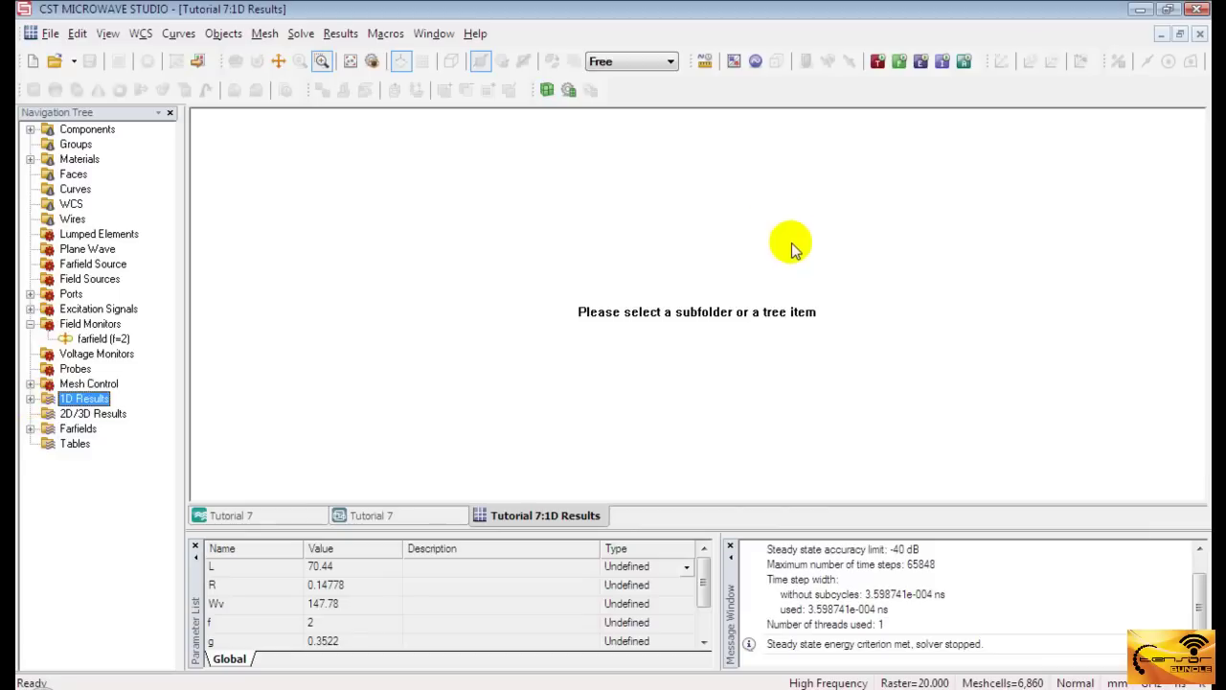
- Display the S-parameter magnitude plot in dB, followed by the 3D farfield result at f=2
left_click(31, 399)
left_click(89, 444)
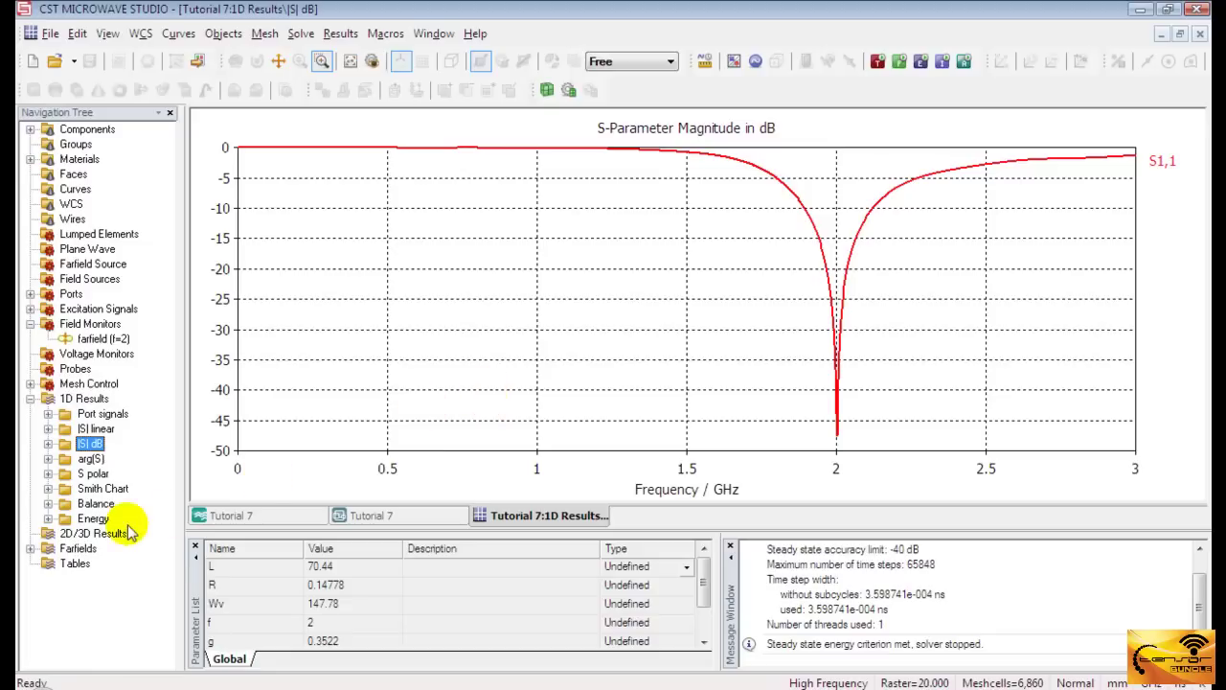
left_click(31, 549)
left_click(102, 563)
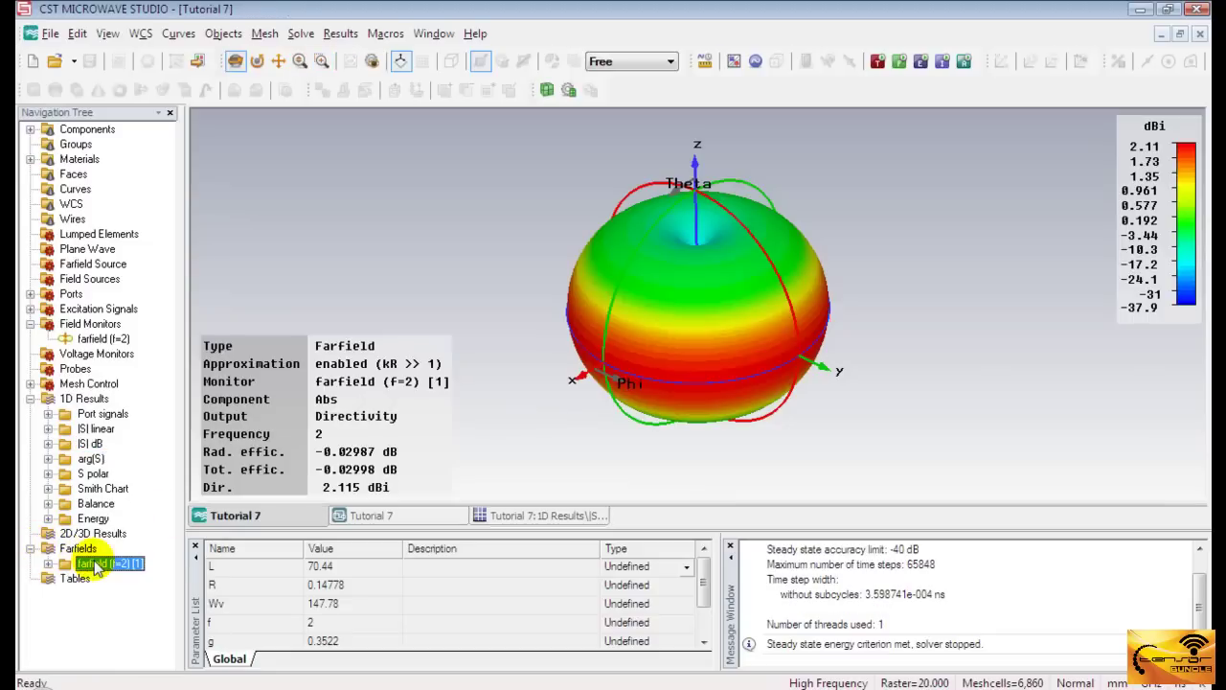